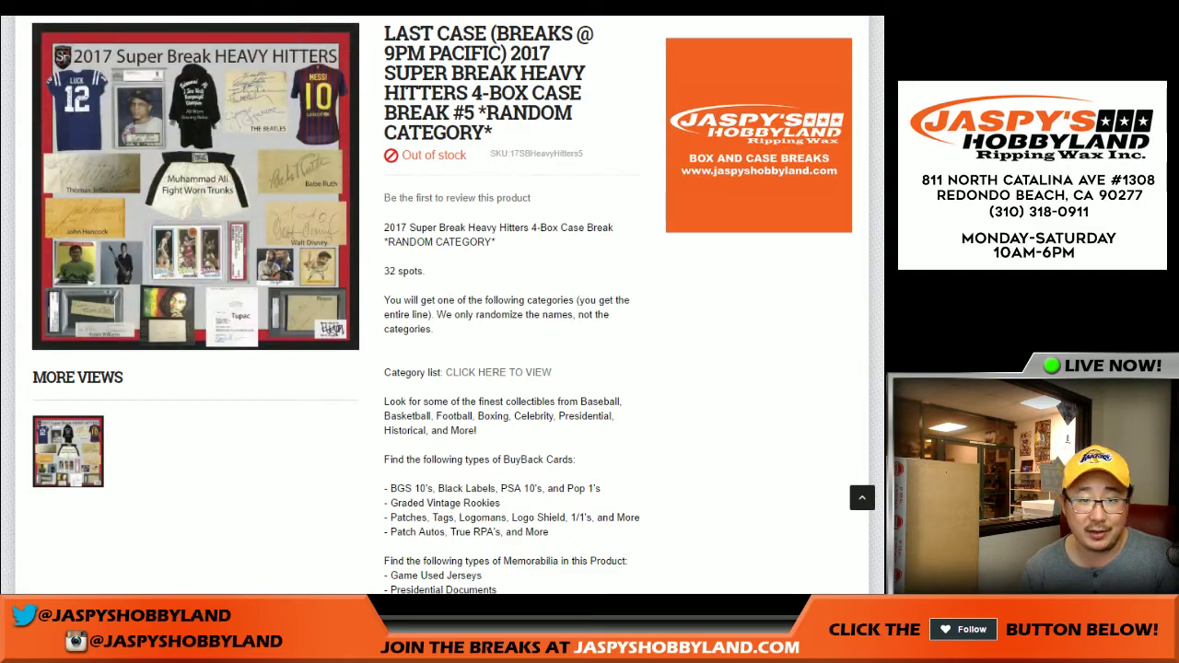
Look over the participant names entered in the RANDOM.ORG List Randomizer and roll two virtual dice in the Dice Roller
{"action": "key", "text": "ctrl+Tab"}
{"action": "key", "text": "ctrl+Tab"}
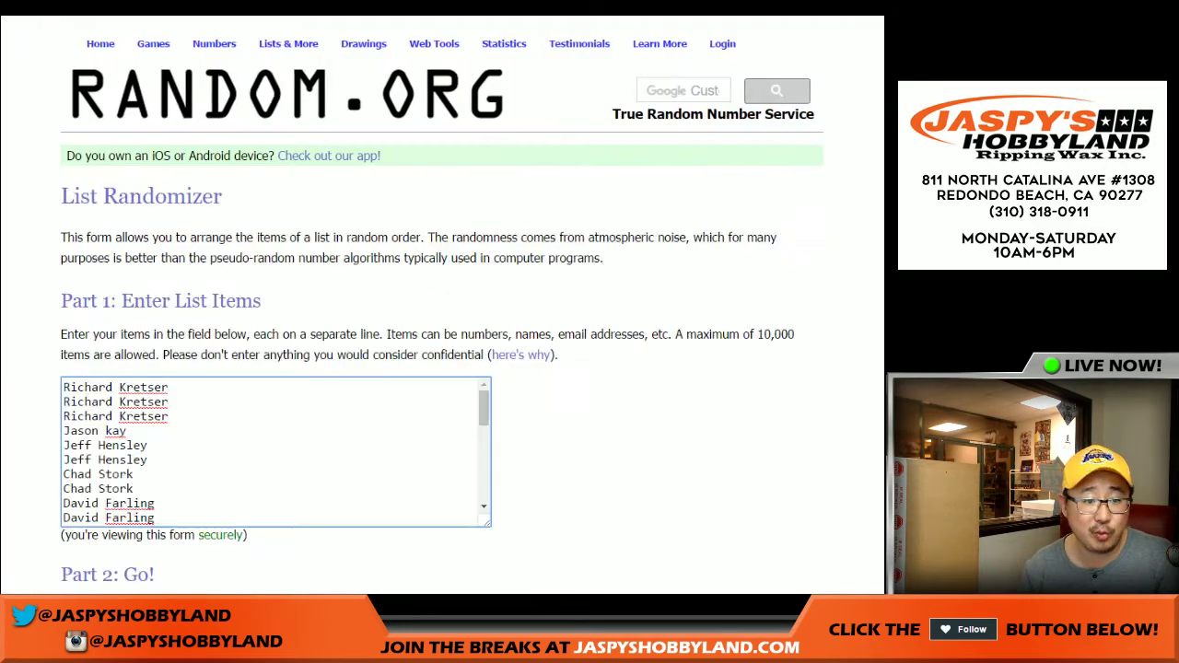
{"action": "left_click_drag", "start_coordinate": [484, 408], "coordinate": [484, 484]}
{"action": "scroll", "coordinate": [275, 451], "scroll_direction": "up", "scroll_amount": 10}
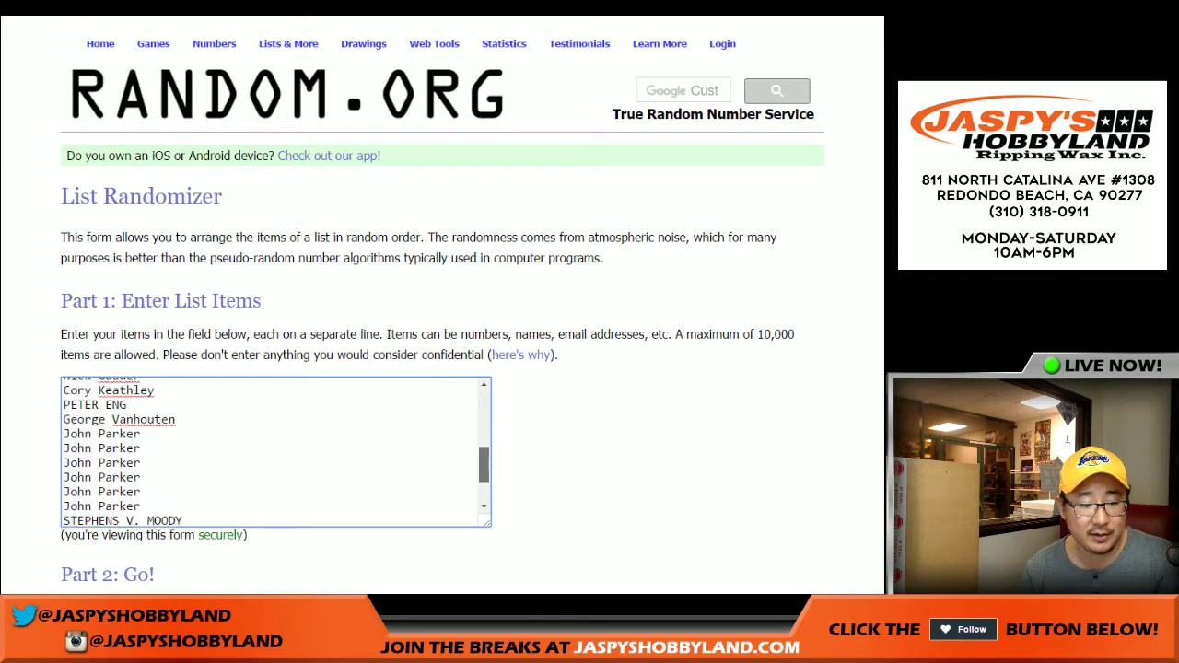
{"action": "key", "text": "ctrl+Tab"}
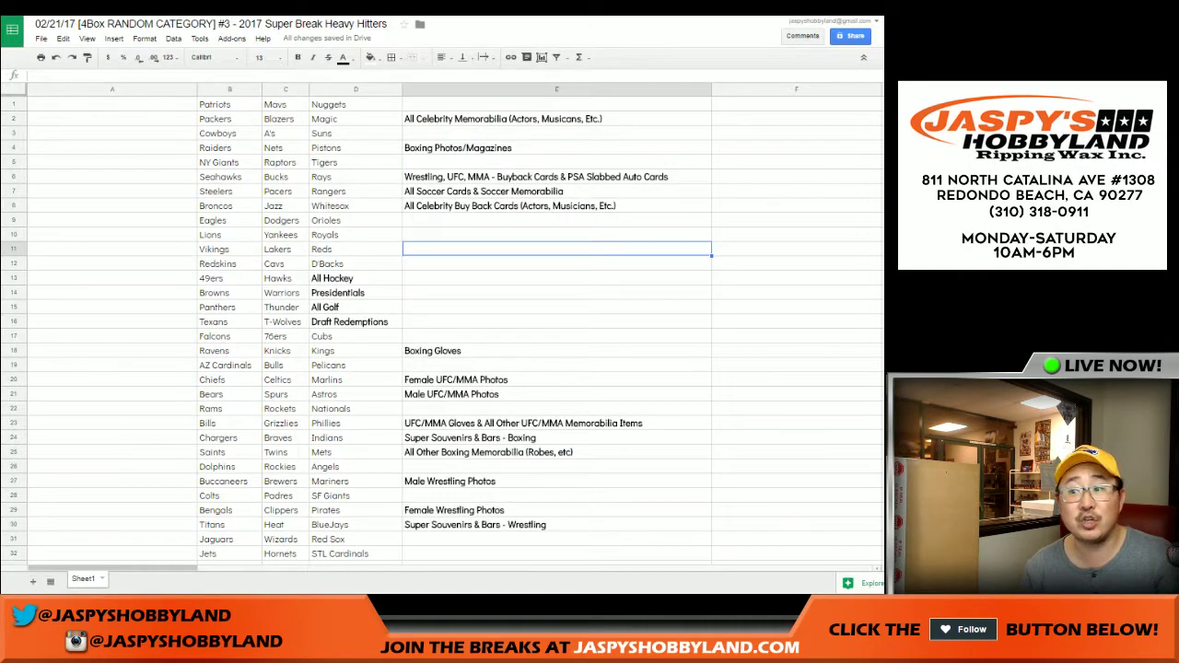
{"action": "key", "text": "ctrl+Tab"}
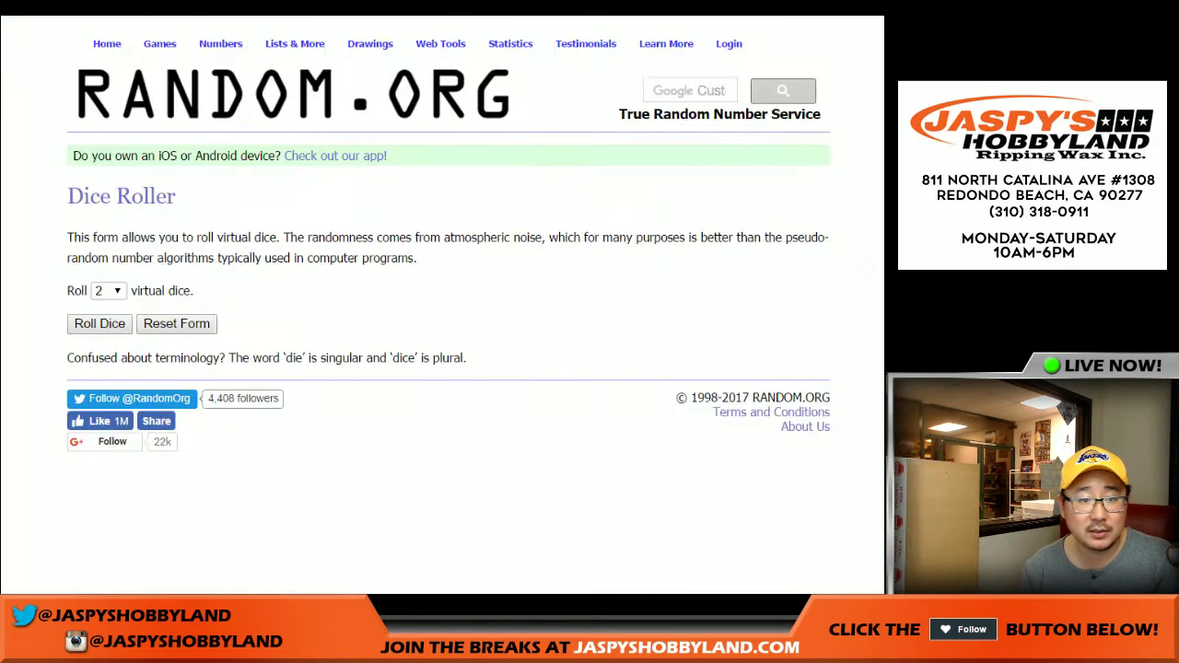
{"action": "left_click", "coordinate": [99, 324]}
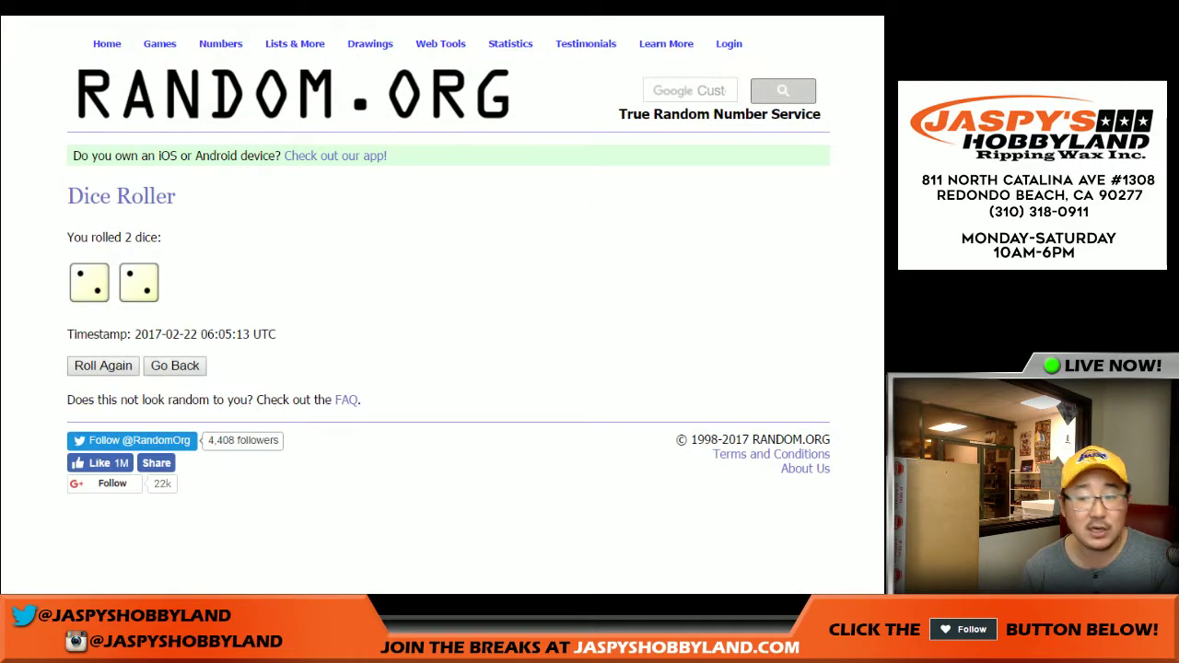
Randomize the participant list four times in the List Randomizer
{"action": "key", "text": "ctrl+Tab"}
{"action": "scroll", "coordinate": [442, 368], "scroll_direction": "down", "scroll_amount": 2}
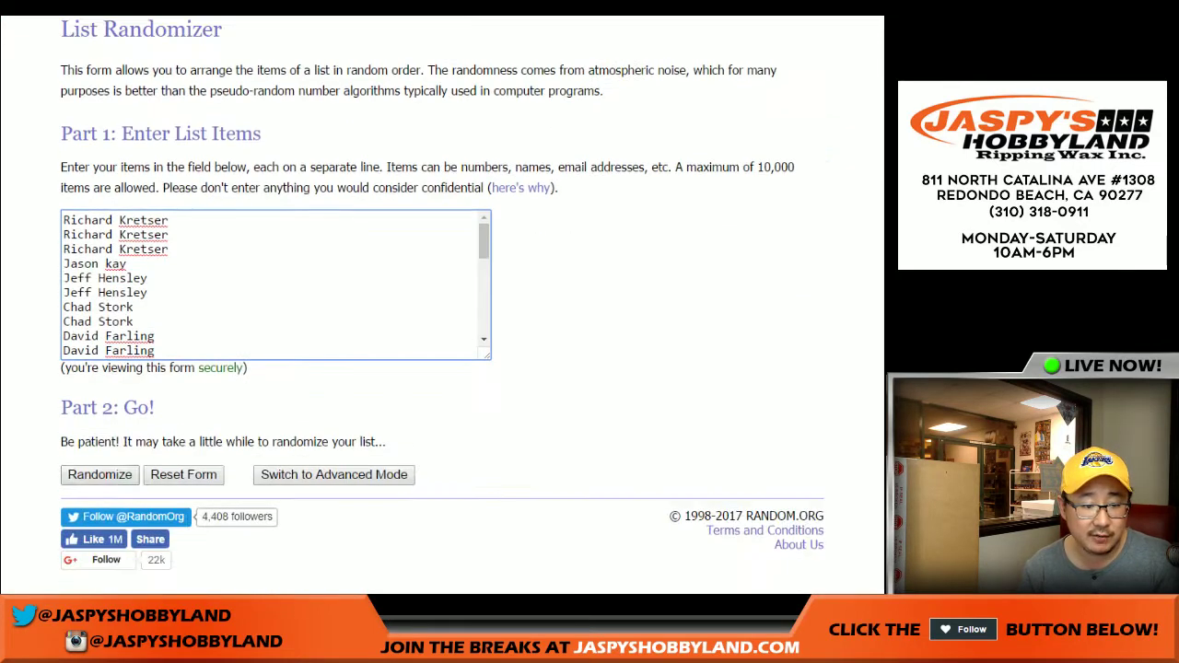
{"action": "left_click", "coordinate": [99, 476]}
{"action": "scroll", "coordinate": [99, 475], "scroll_direction": "down", "scroll_amount": 5}
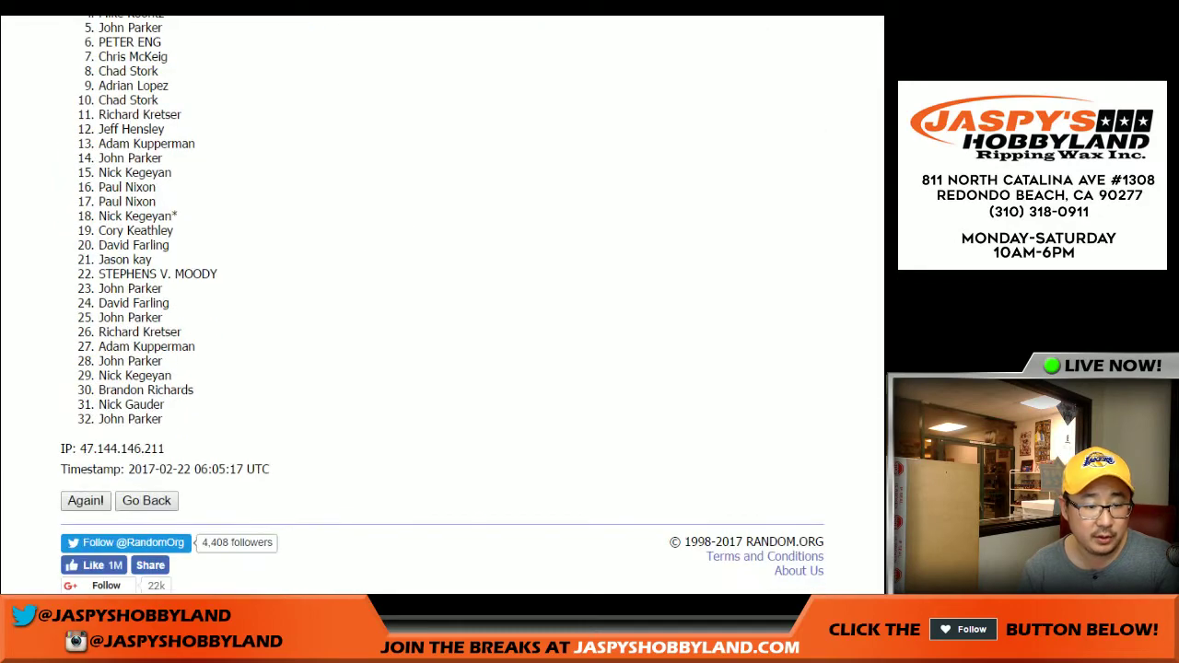
{"action": "left_click", "coordinate": [87, 500]}
{"action": "scroll", "coordinate": [442, 368], "scroll_direction": "down", "scroll_amount": 3}
{"action": "left_click", "coordinate": [85, 500]}
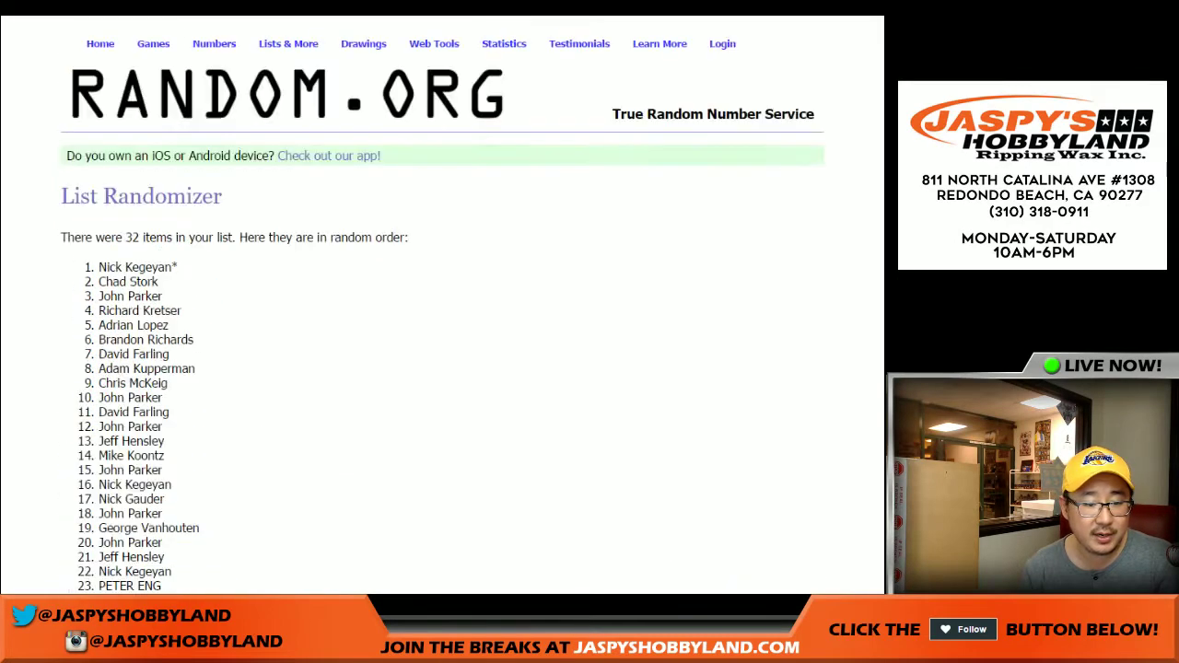
{"action": "scroll", "coordinate": [442, 369], "scroll_direction": "down", "scroll_amount": 3}
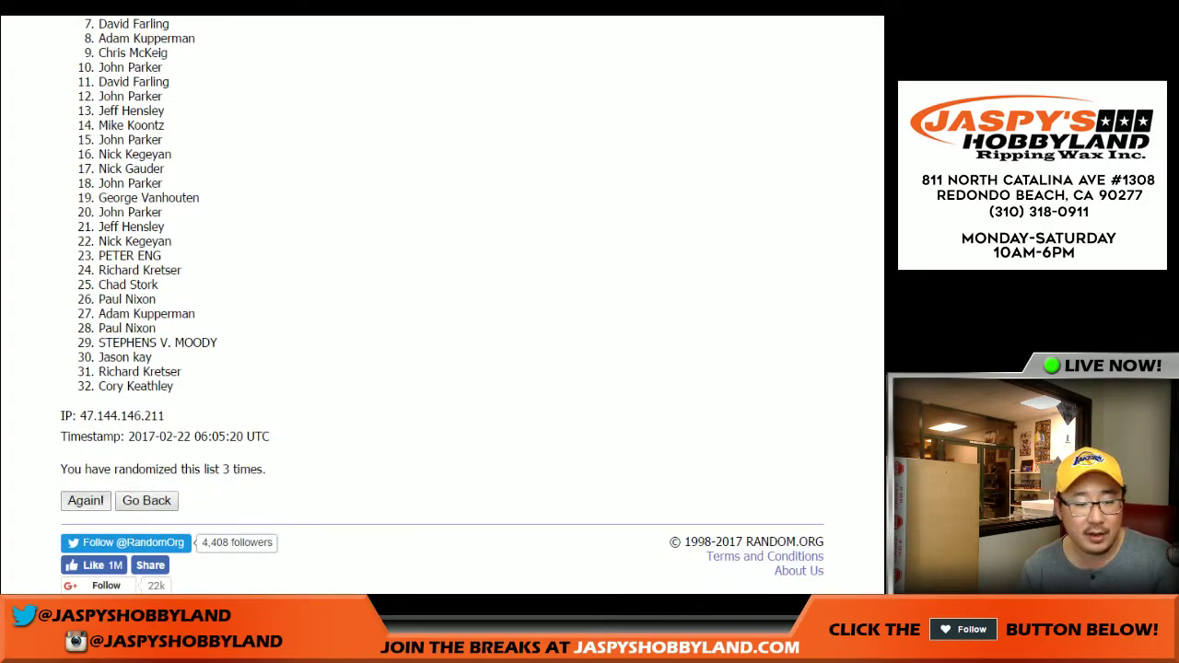
{"action": "left_click", "coordinate": [85, 500]}
{"action": "scroll", "coordinate": [442, 368], "scroll_direction": "down", "scroll_amount": 2}
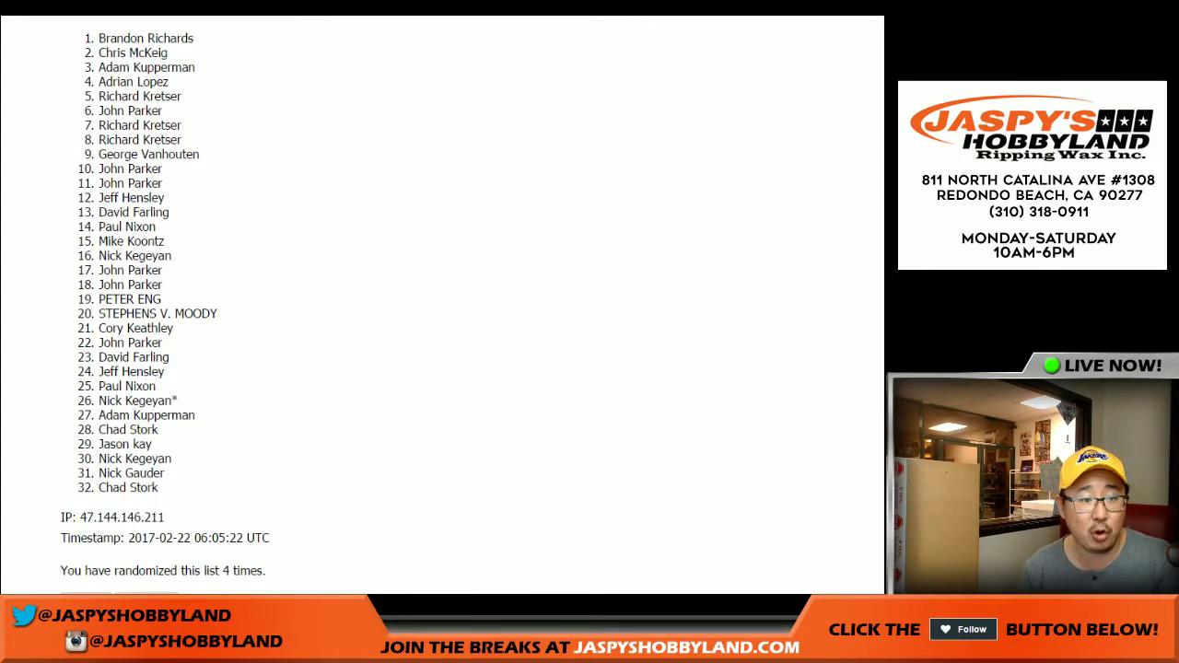
Copy all 32 randomized names and paste them into column A of the category spreadsheet, starting at cell A1
{"action": "left_click_drag", "start_coordinate": [99, 38], "coordinate": [158, 487]}
{"action": "key", "text": "ctrl+c"}
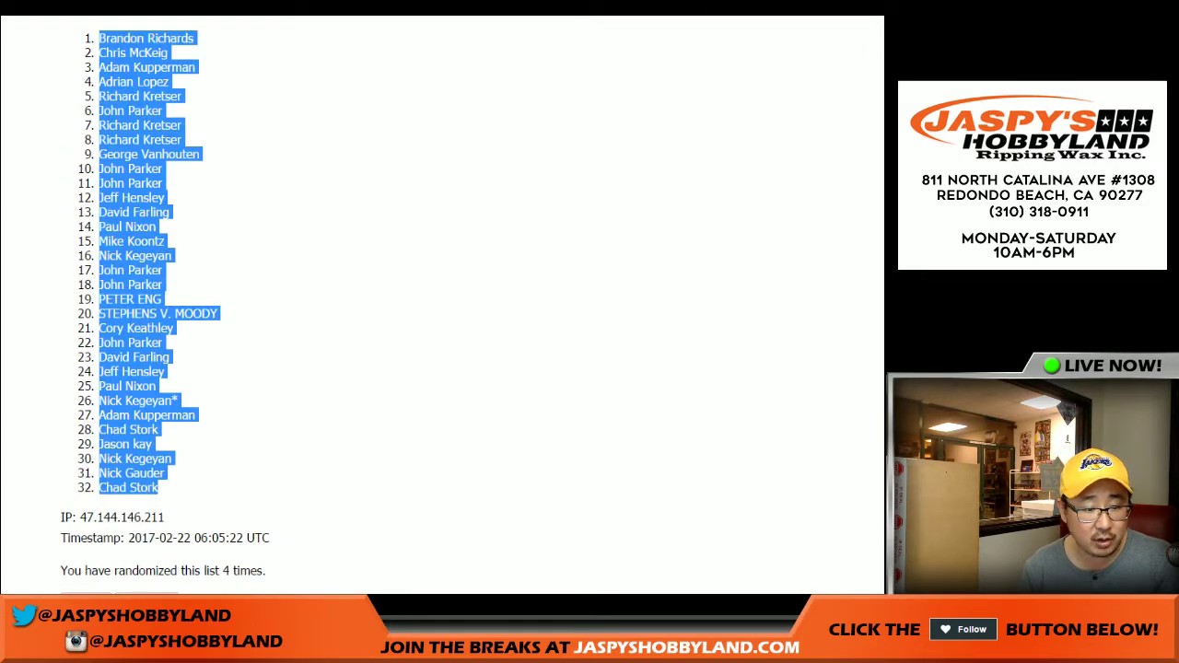
{"action": "scroll", "coordinate": [442, 304], "scroll_direction": "down", "scroll_amount": 1}
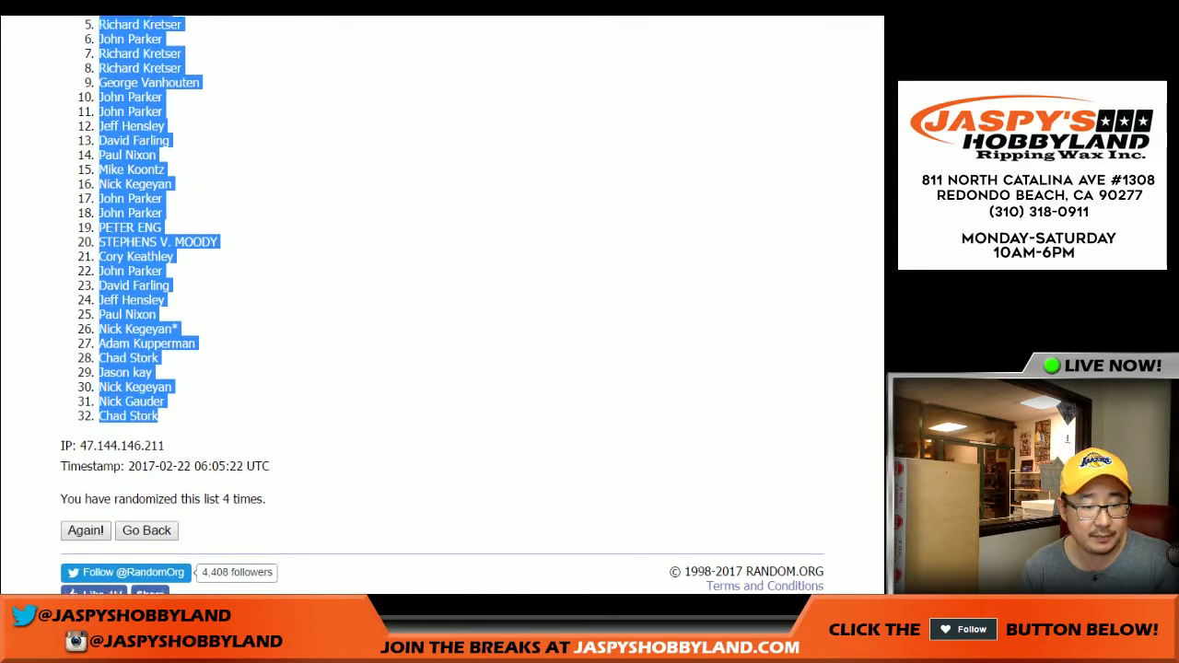
{"action": "scroll", "coordinate": [442, 304], "scroll_direction": "up", "scroll_amount": 2}
{"action": "key", "text": "ctrl+Tab"}
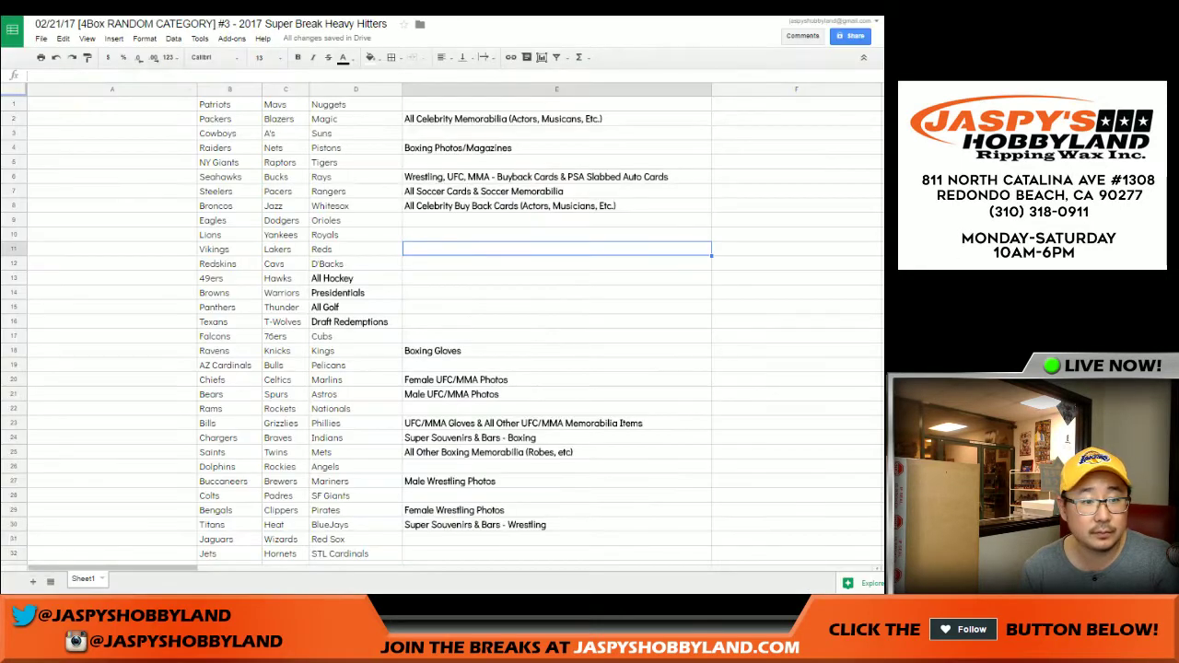
{"action": "left_click", "coordinate": [112, 104]}
{"action": "right_click", "coordinate": [118, 104]}
{"action": "left_click", "coordinate": [147, 144]}
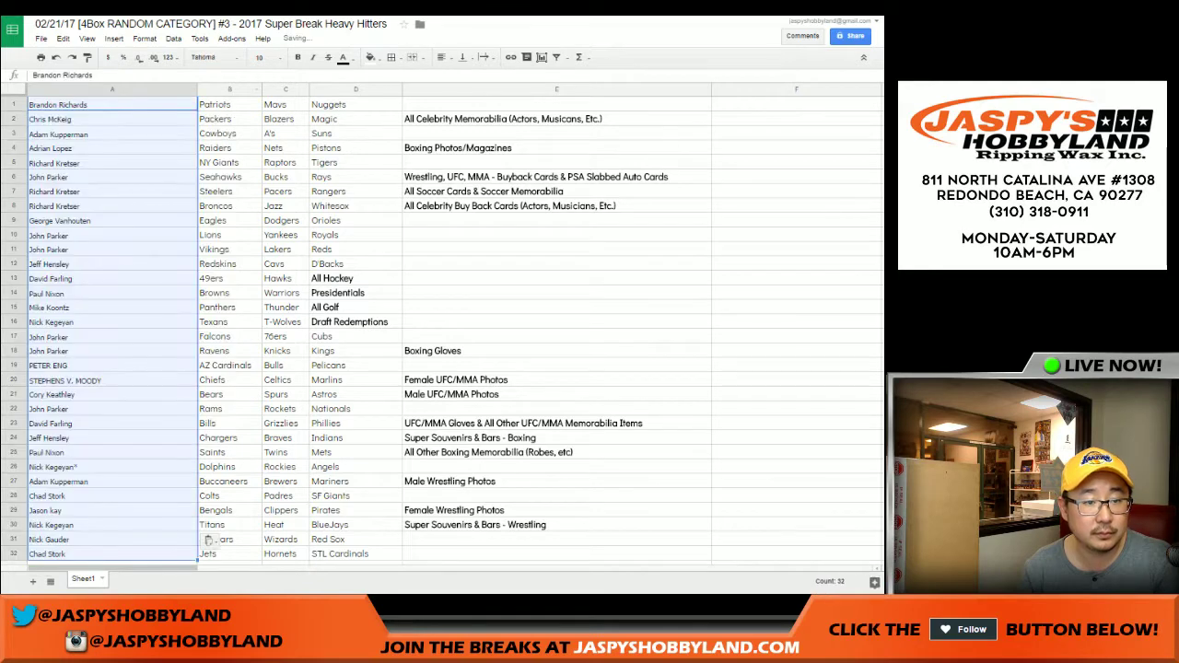
Format the pasted names in column A with the Didact Gothic font, size 13 and red text
{"action": "left_click", "coordinate": [213, 57]}
{"action": "left_click", "coordinate": [226, 302]}
{"action": "left_click", "coordinate": [263, 58]}
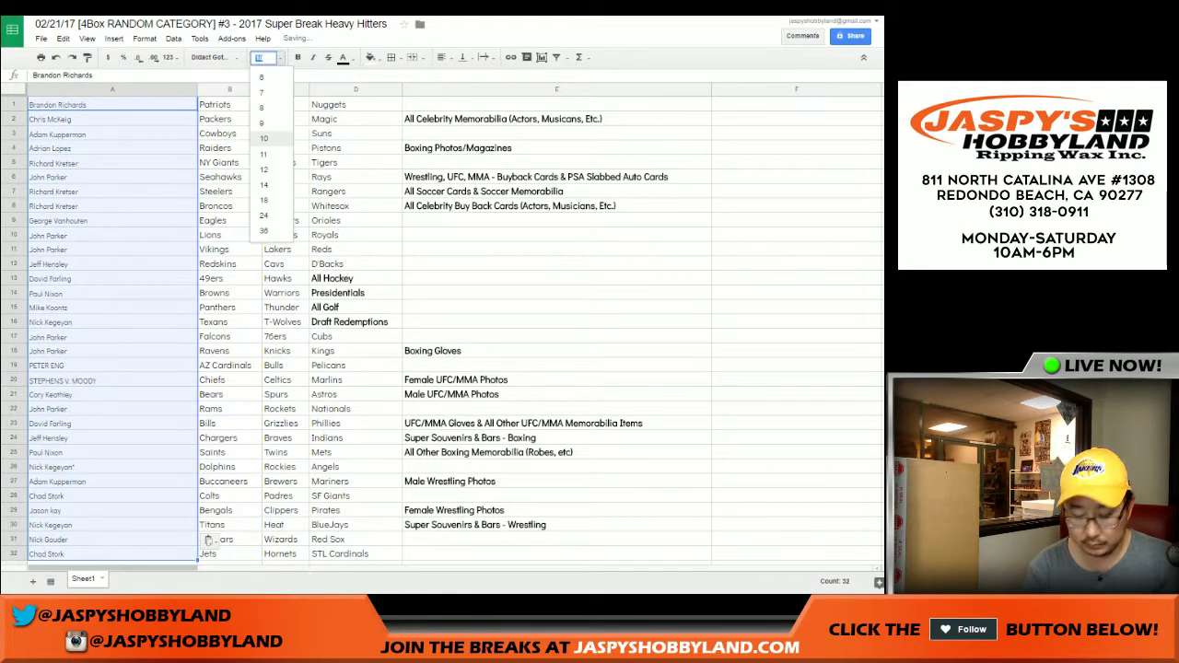
{"action": "type", "text": "13"}
{"action": "key", "text": "Return"}
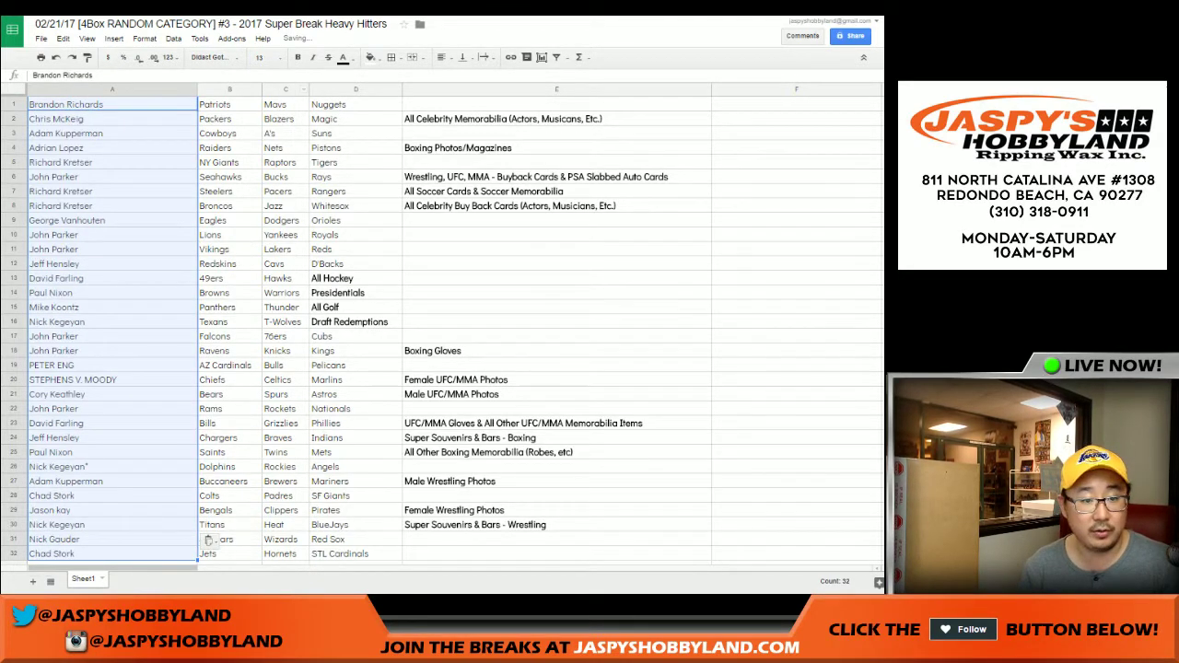
{"action": "left_click", "coordinate": [343, 57]}
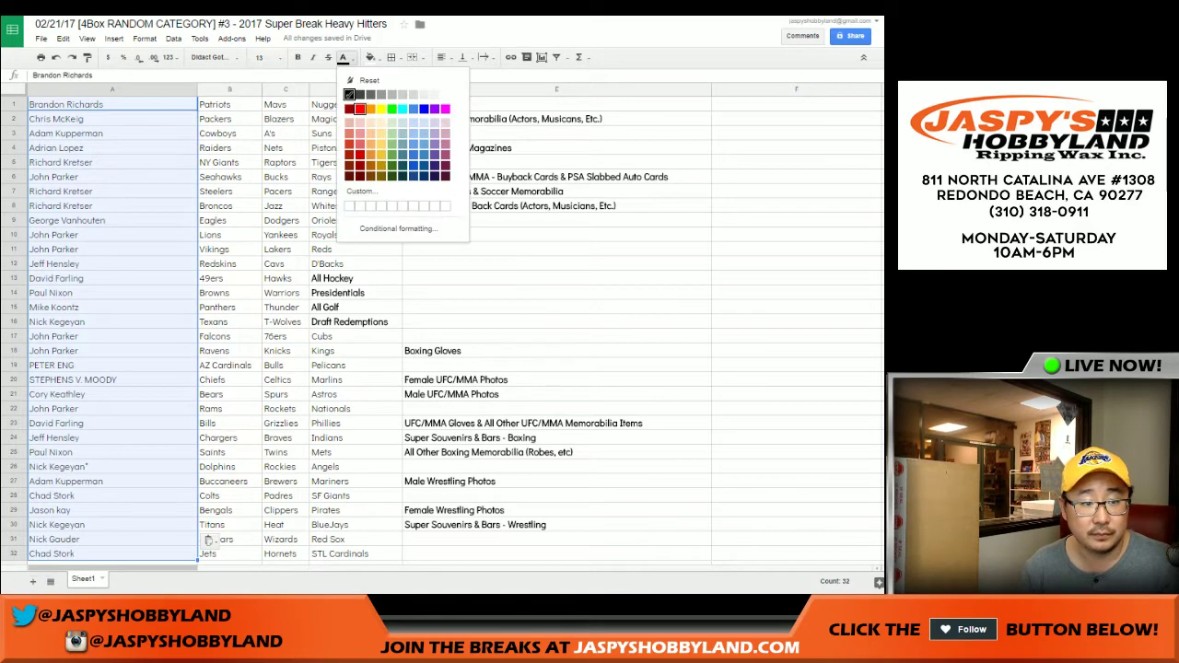
{"action": "left_click", "coordinate": [371, 109]}
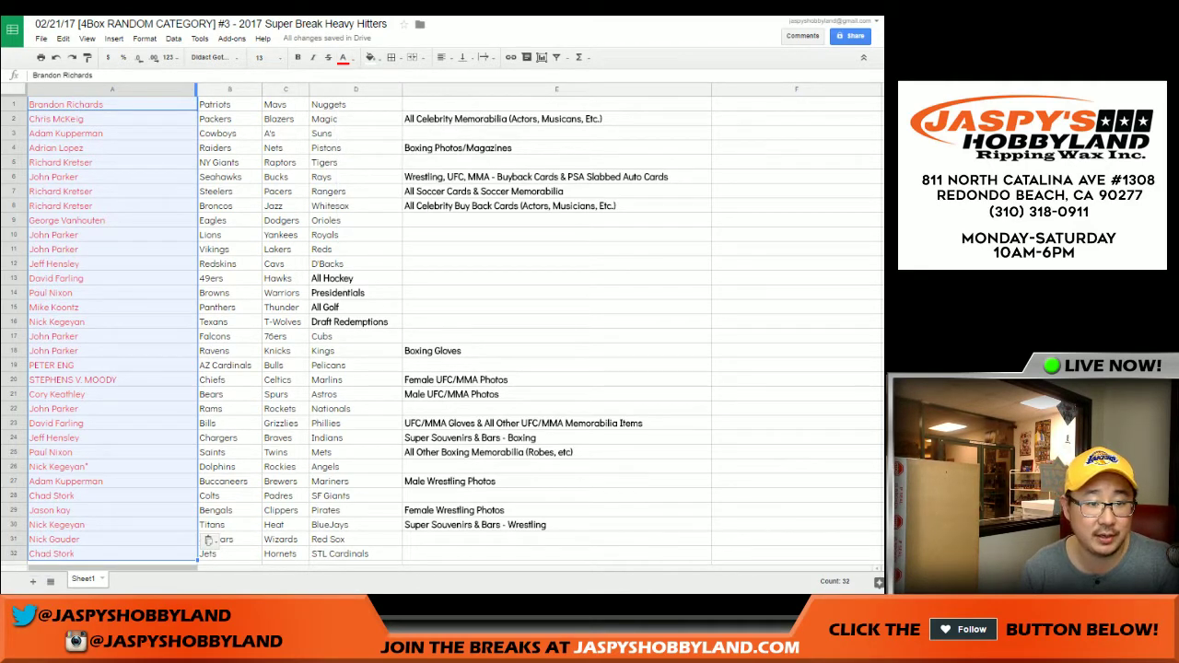
Fit column A's width to the names and center them horizontally
{"action": "double_click", "coordinate": [196, 89]}
{"action": "left_click", "coordinate": [445, 57]}
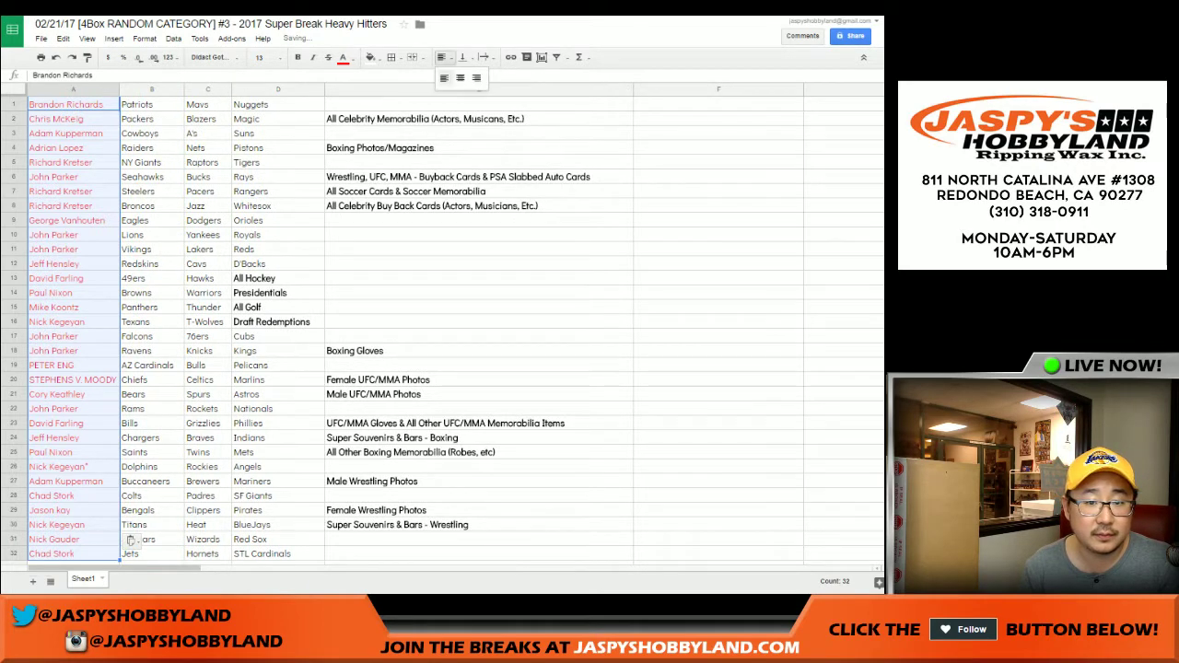
{"action": "left_click", "coordinate": [462, 78]}
Review each participant's assigned teams and categories row by row, from row 1 through row 32
{"action": "left_click", "coordinate": [14, 104]}
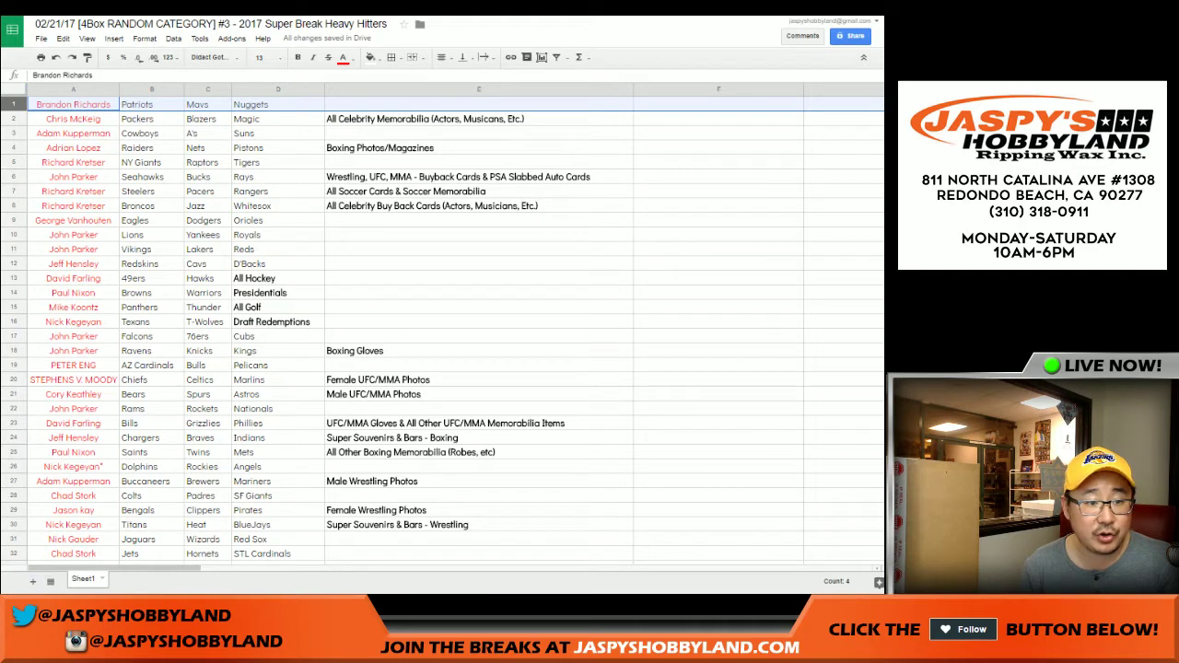
{"action": "left_click", "coordinate": [13, 119]}
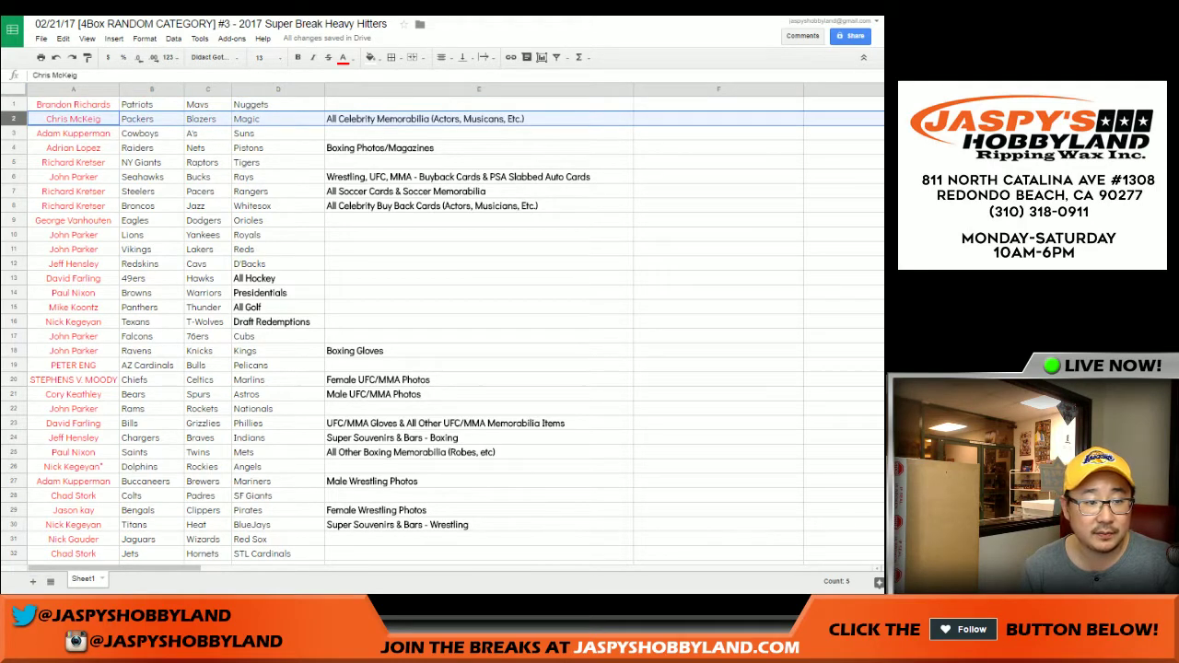
{"action": "left_click", "coordinate": [14, 134]}
{"action": "left_click", "coordinate": [14, 147]}
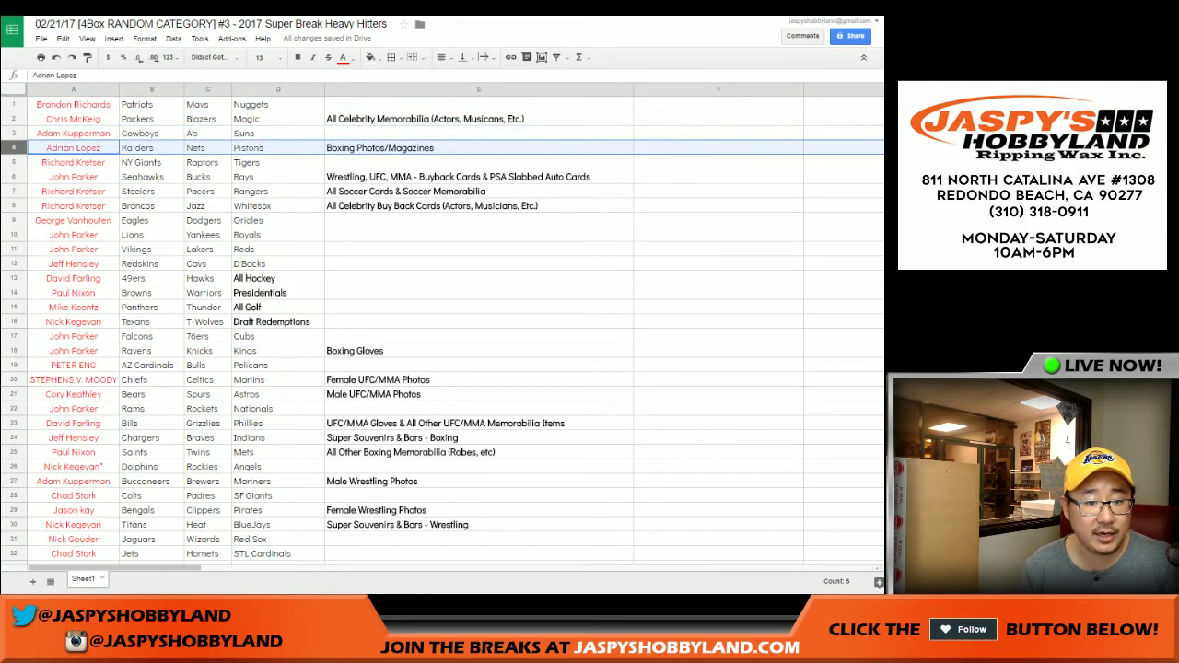
{"action": "left_click", "coordinate": [14, 163]}
{"action": "left_click", "coordinate": [14, 177]}
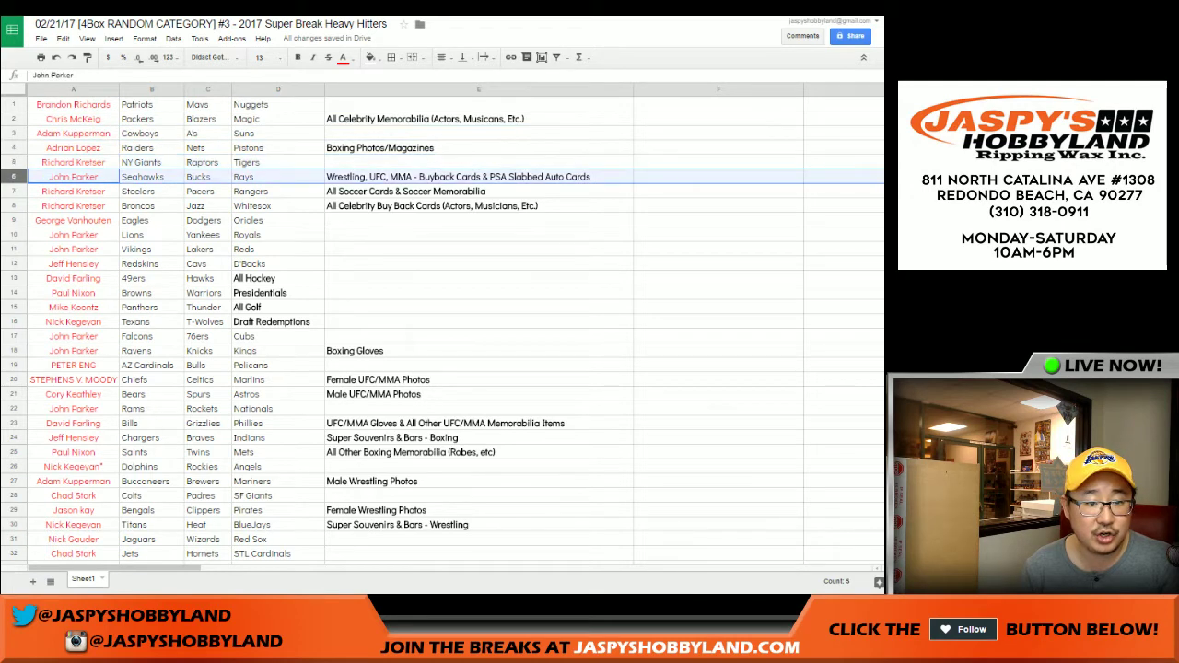
{"action": "left_click_drag", "start_coordinate": [14, 190], "coordinate": [14, 204]}
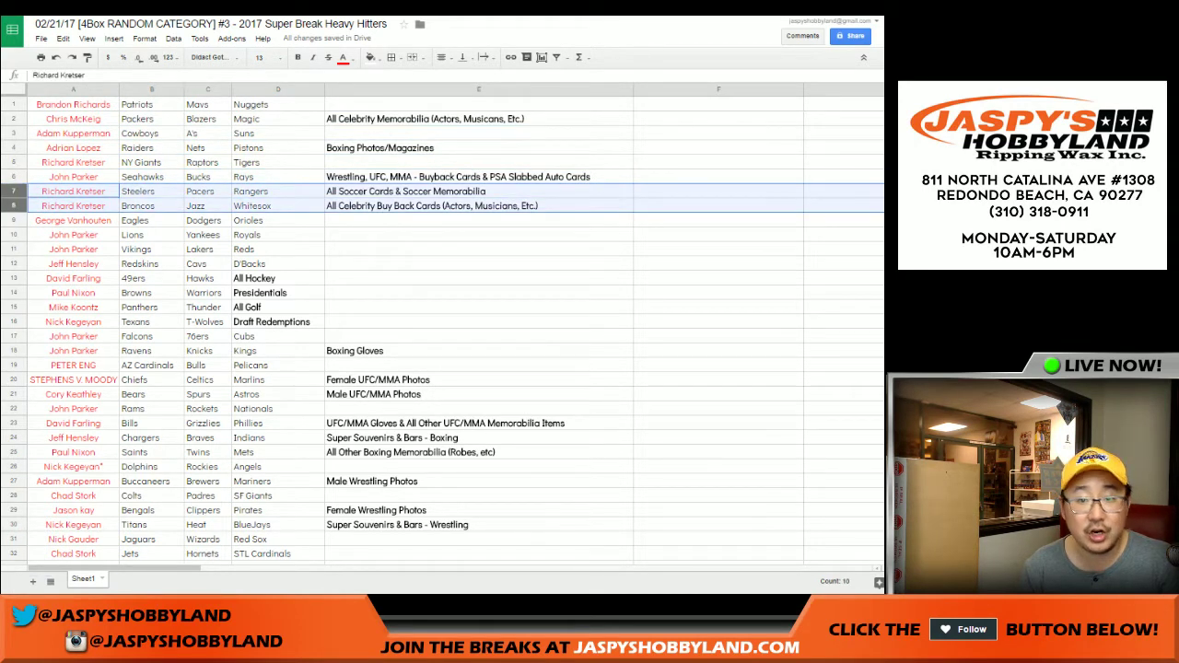
{"action": "left_click", "coordinate": [14, 220]}
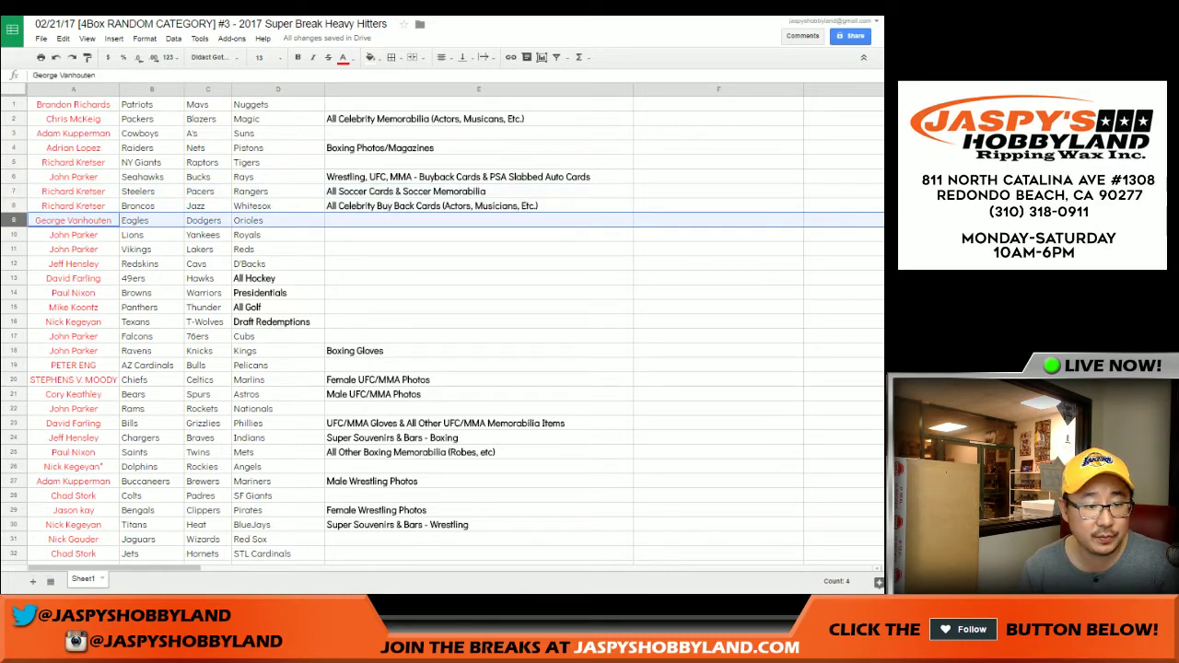
{"action": "left_click", "coordinate": [14, 234]}
{"action": "left_click", "coordinate": [14, 249]}
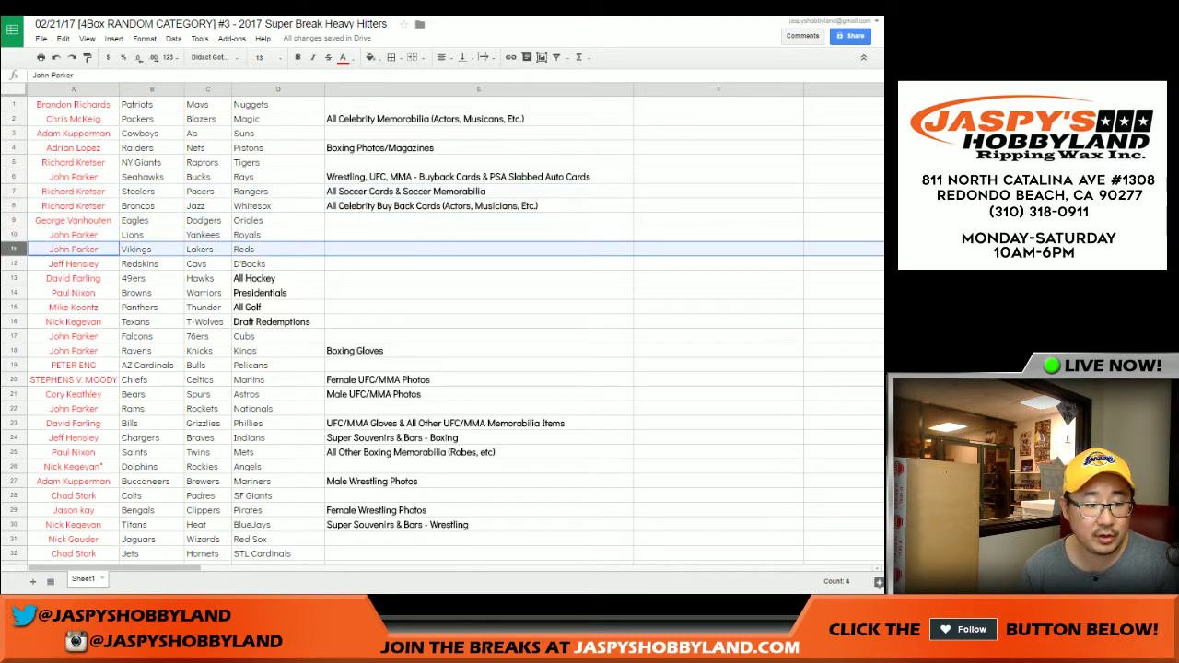
{"action": "left_click", "coordinate": [14, 264]}
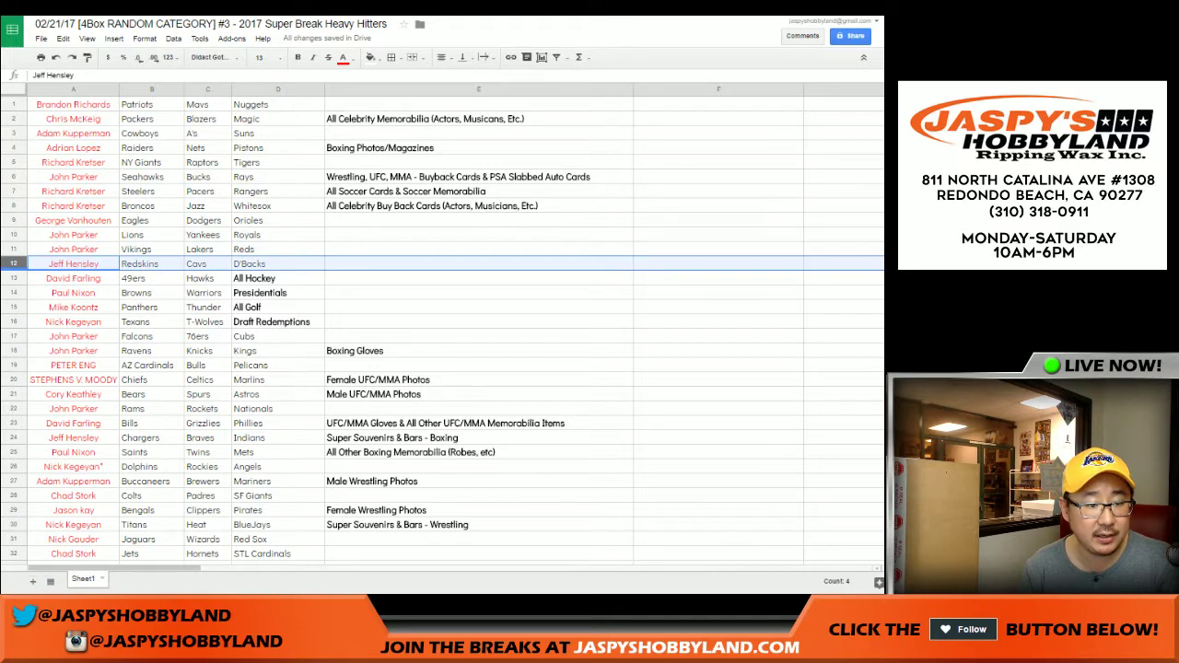
{"action": "left_click", "coordinate": [14, 278]}
{"action": "left_click", "coordinate": [14, 293]}
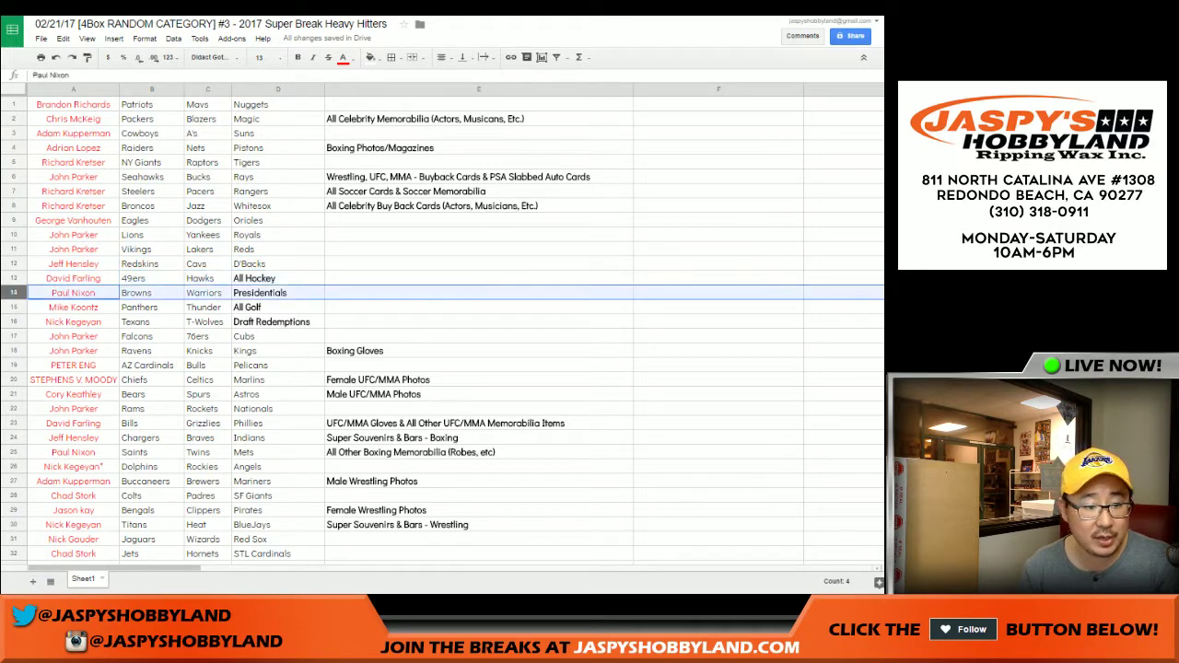
{"action": "left_click", "coordinate": [14, 307]}
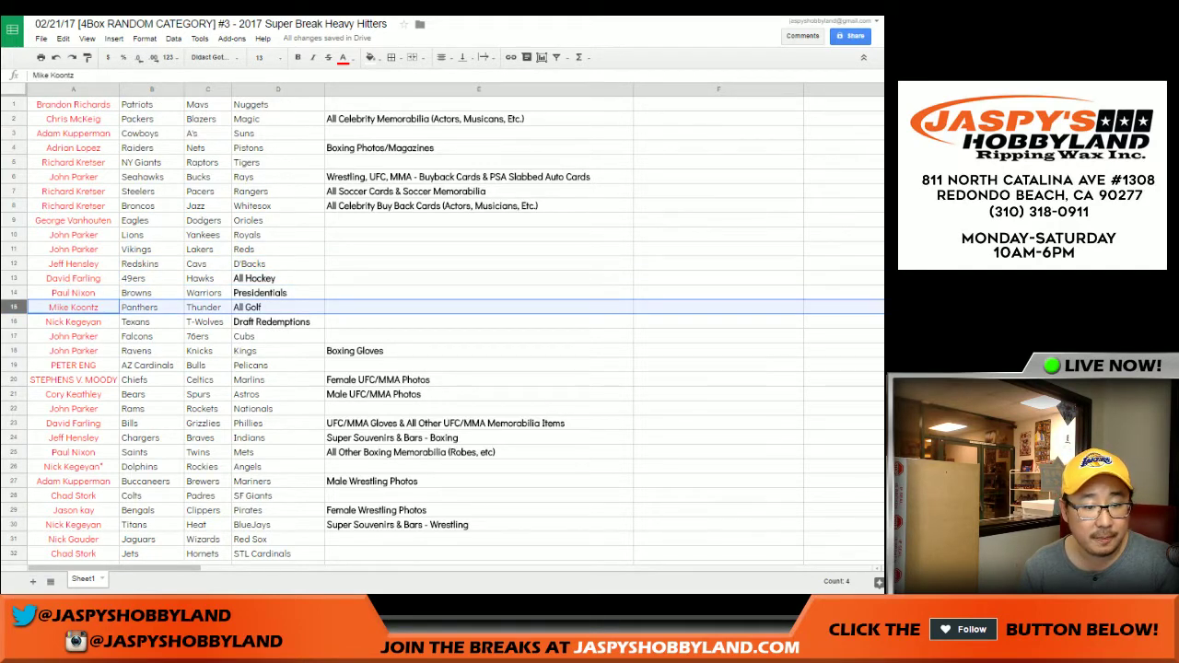
{"action": "left_click", "coordinate": [14, 321]}
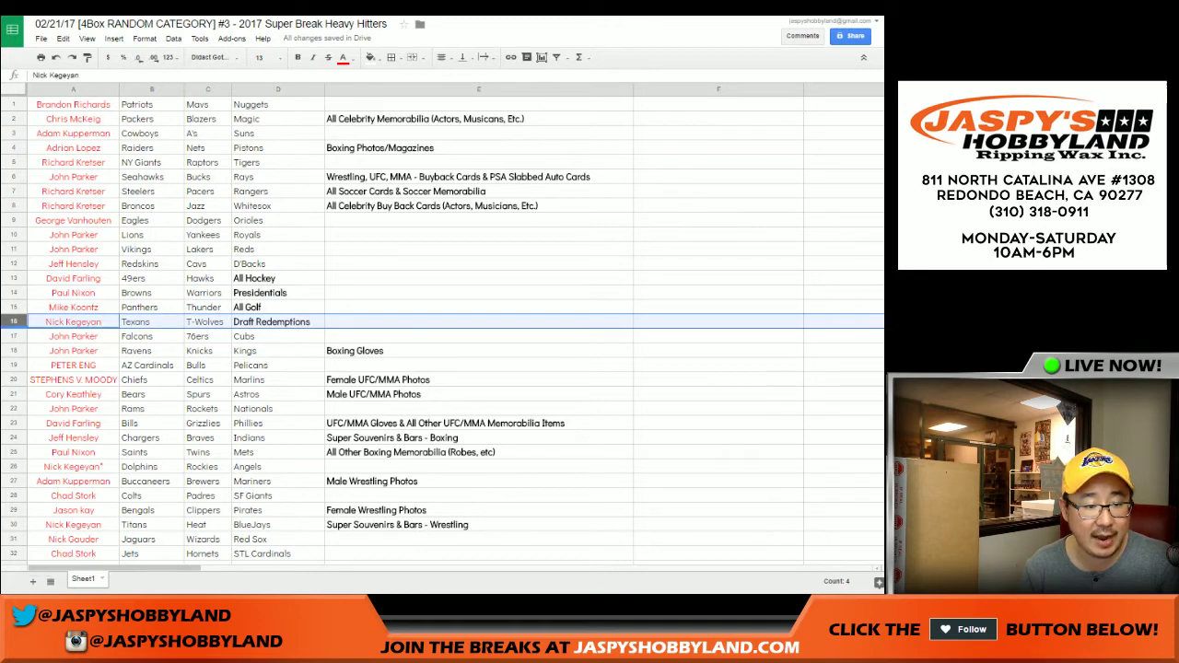
{"action": "left_click", "coordinate": [14, 336]}
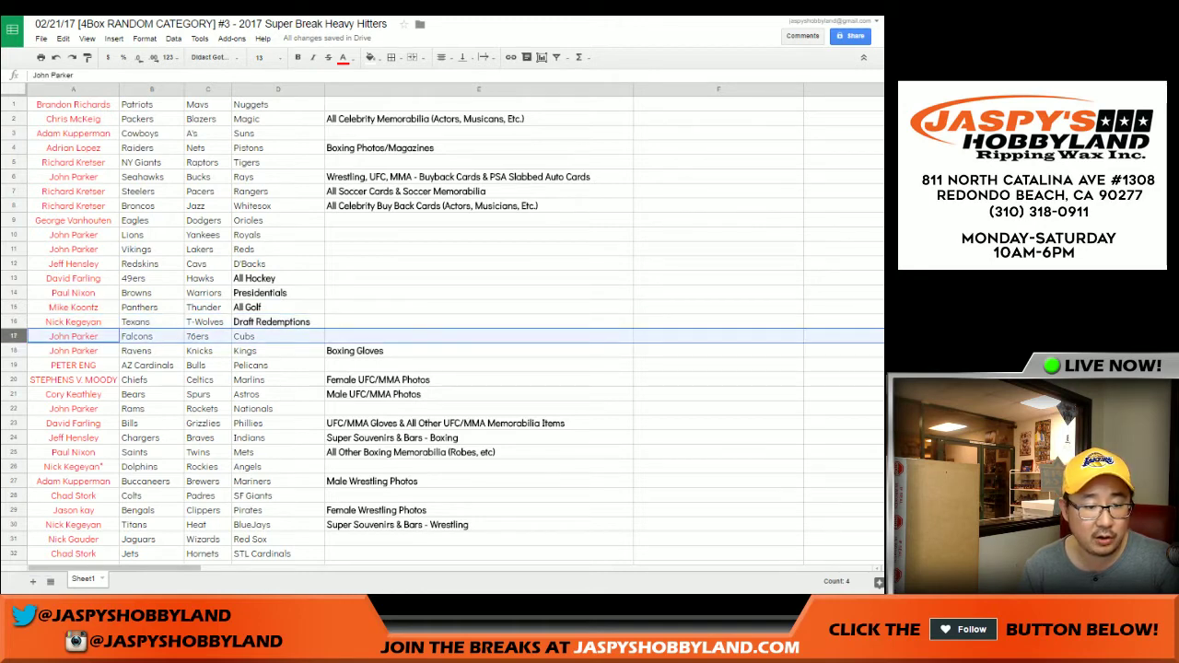
{"action": "left_click", "coordinate": [13, 351]}
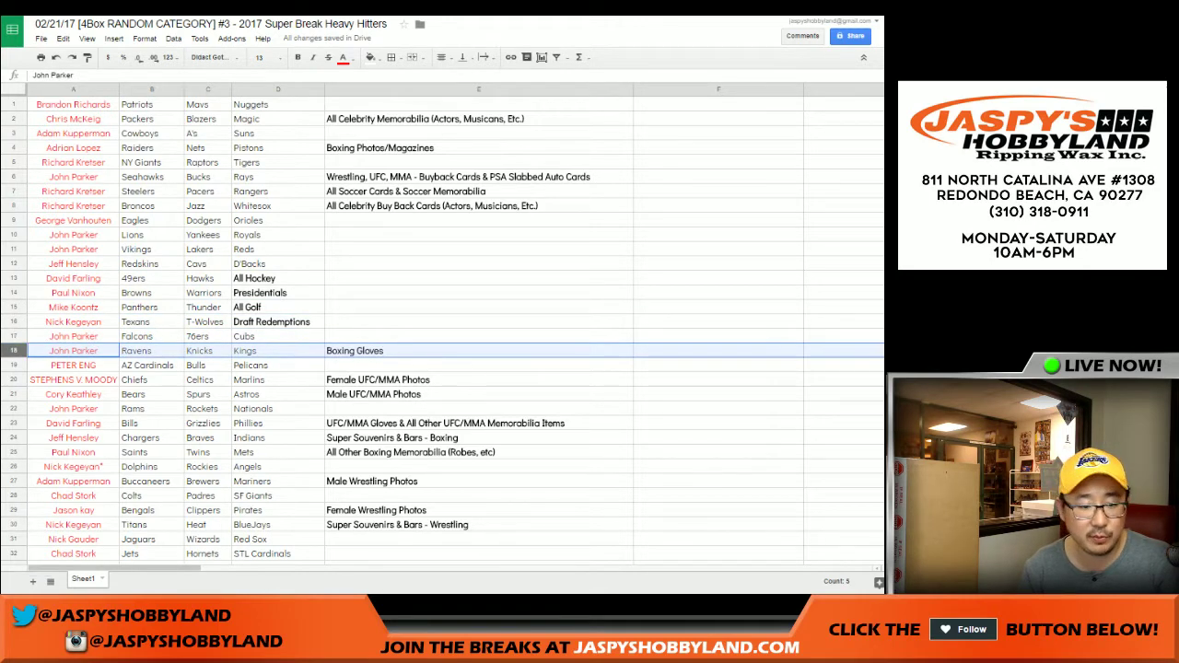
{"action": "left_click", "coordinate": [14, 365]}
{"action": "left_click", "coordinate": [14, 379]}
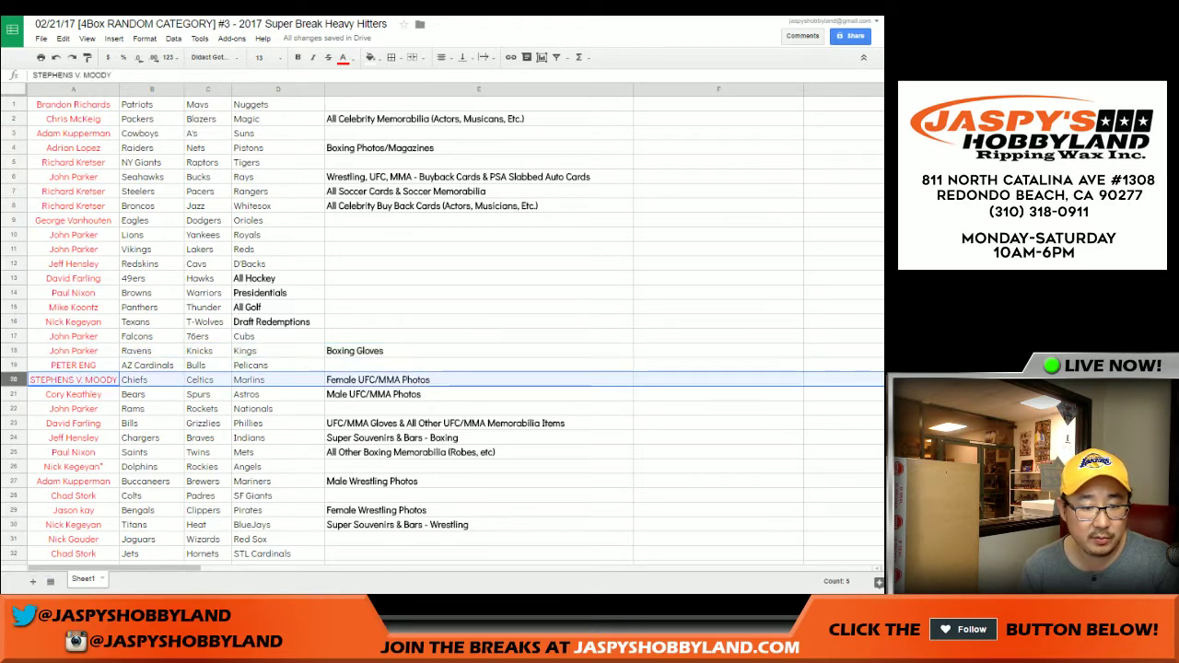
{"action": "left_click", "coordinate": [14, 394]}
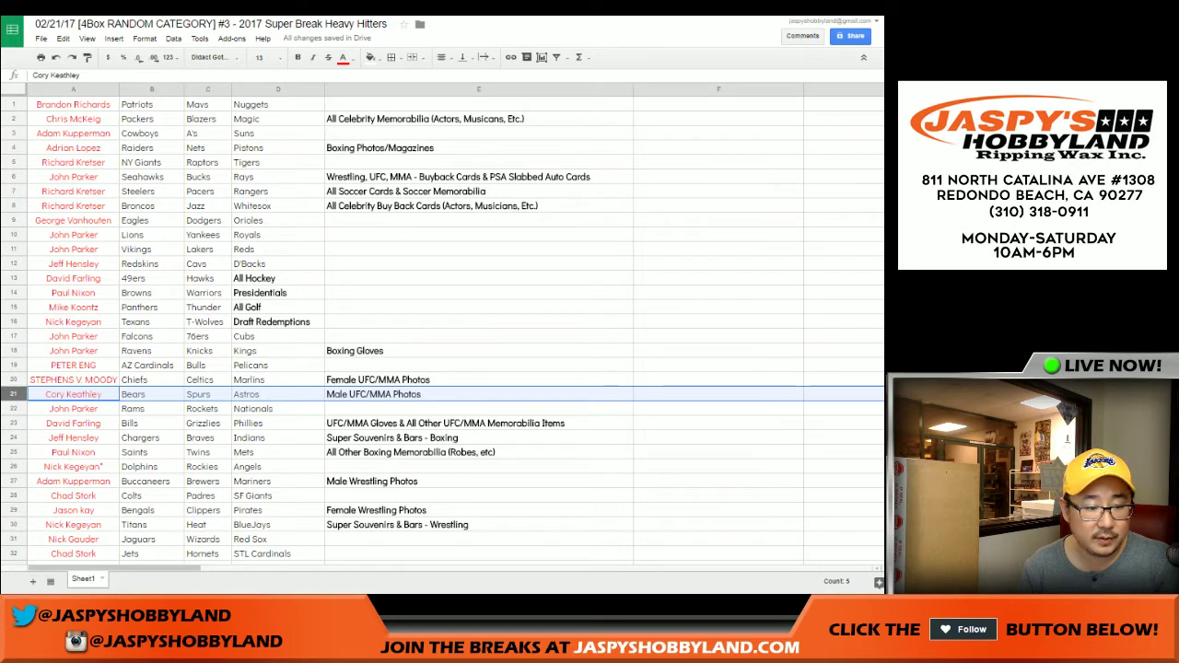
{"action": "left_click", "coordinate": [14, 409]}
{"action": "left_click", "coordinate": [13, 423]}
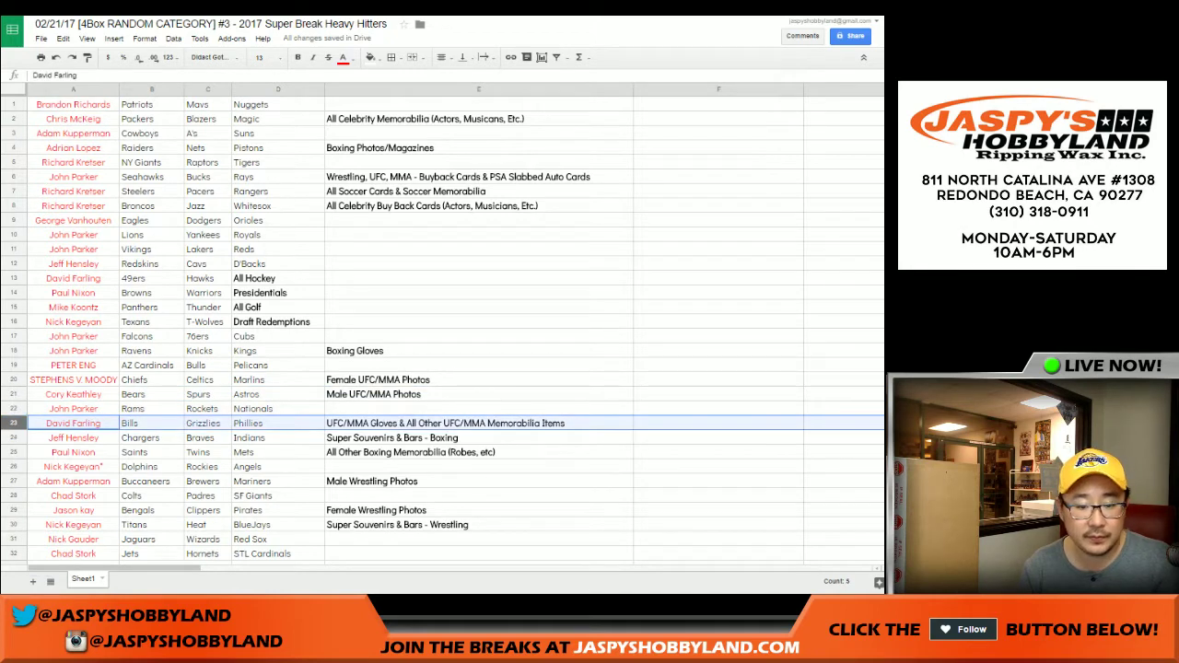
{"action": "left_click", "coordinate": [14, 438]}
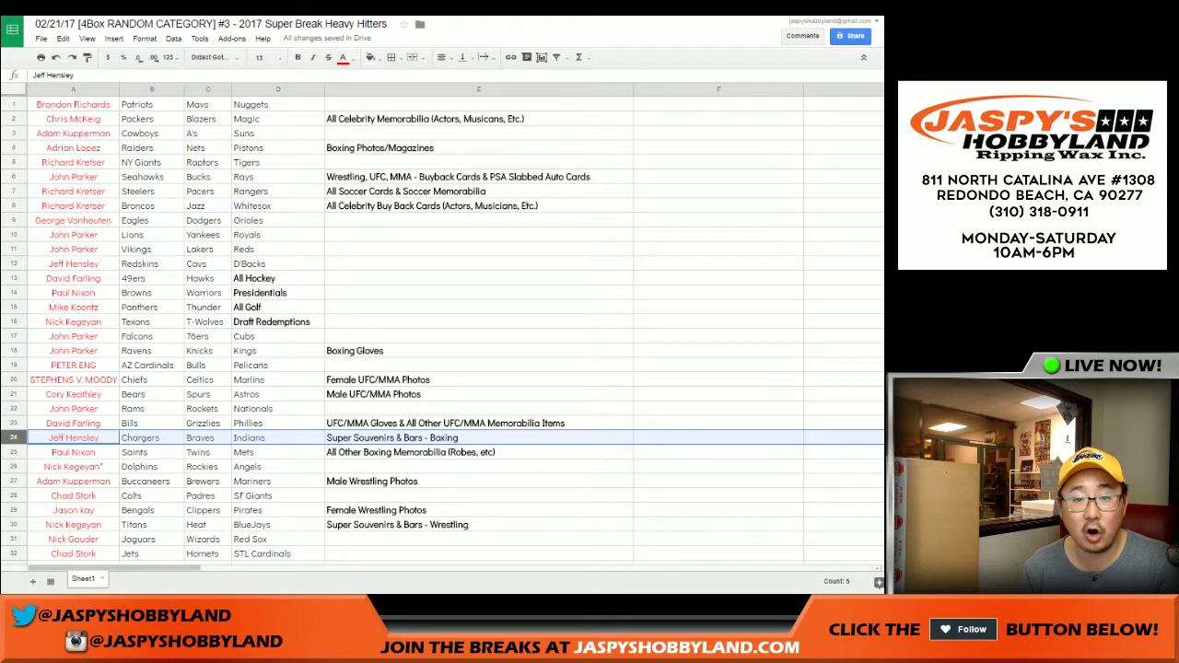
{"action": "left_click", "coordinate": [14, 452]}
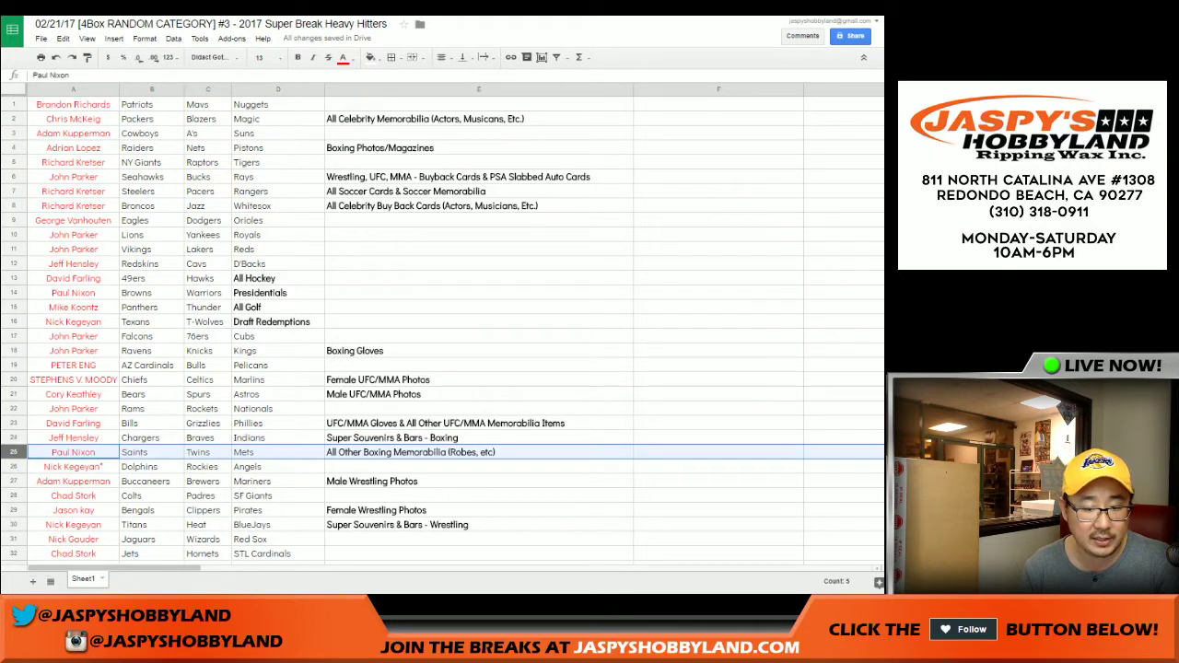
{"action": "left_click", "coordinate": [14, 467]}
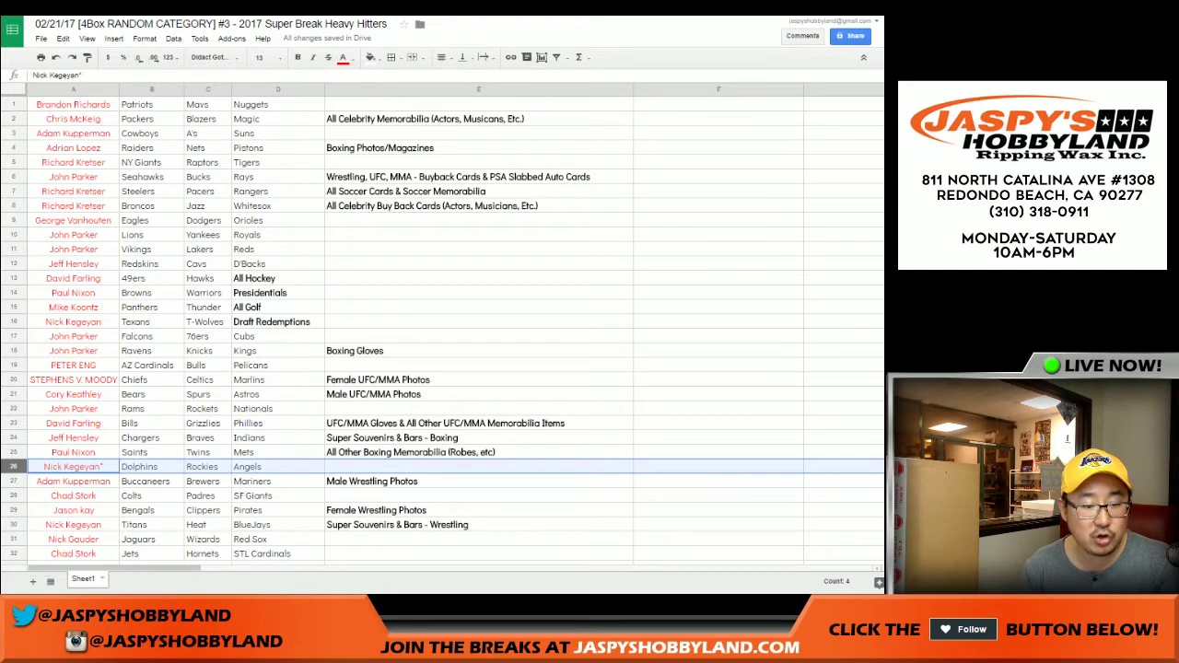
{"action": "left_click", "coordinate": [14, 481]}
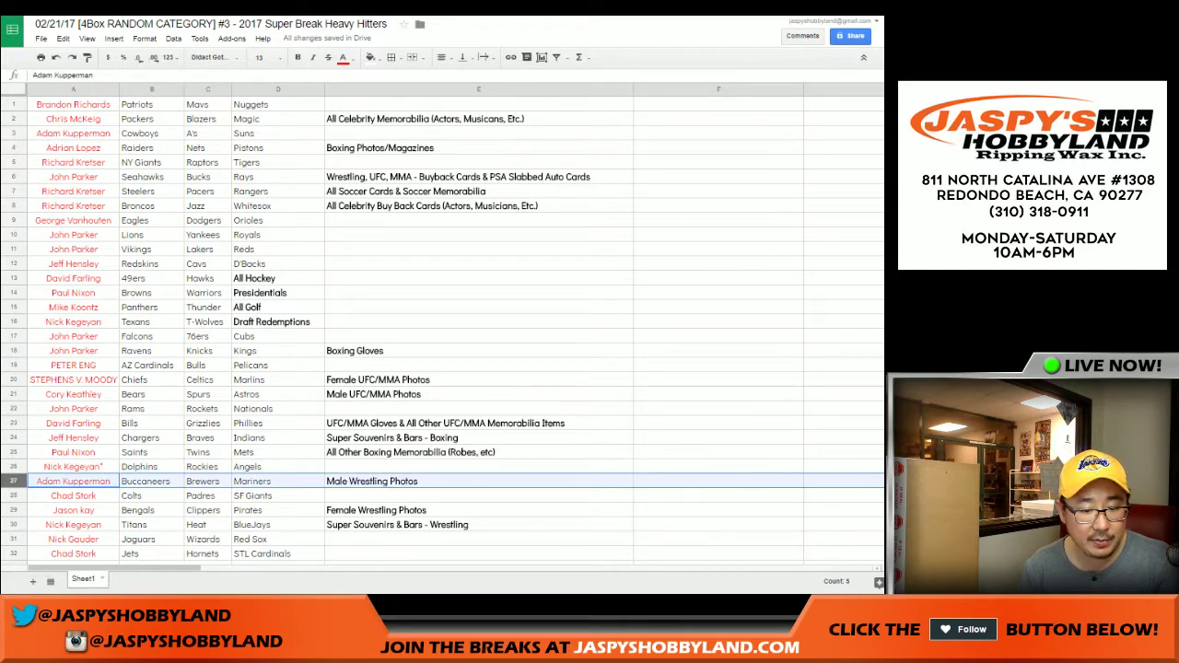
{"action": "left_click", "coordinate": [13, 495]}
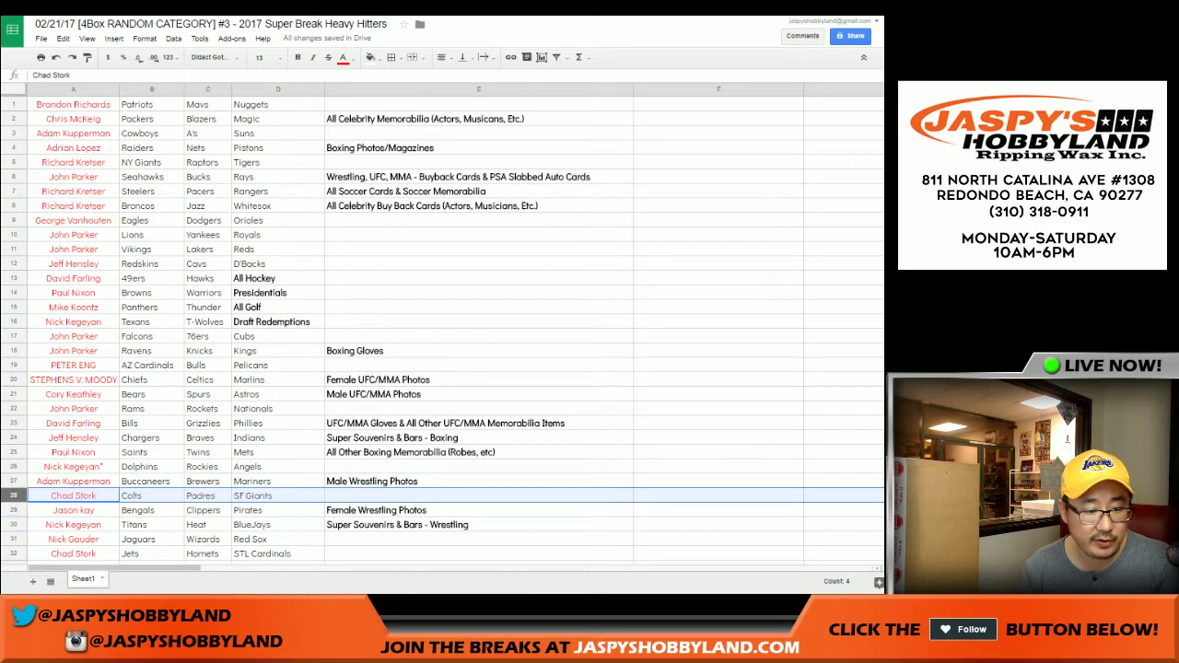
{"action": "left_click", "coordinate": [14, 510]}
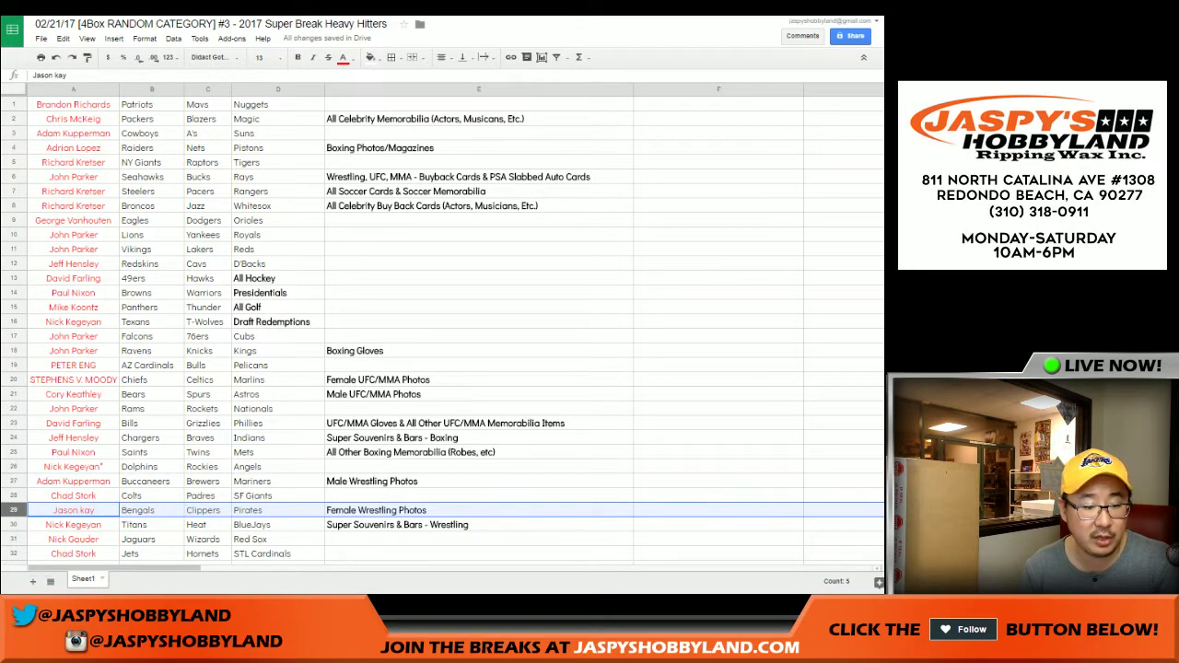
{"action": "left_click", "coordinate": [13, 495]}
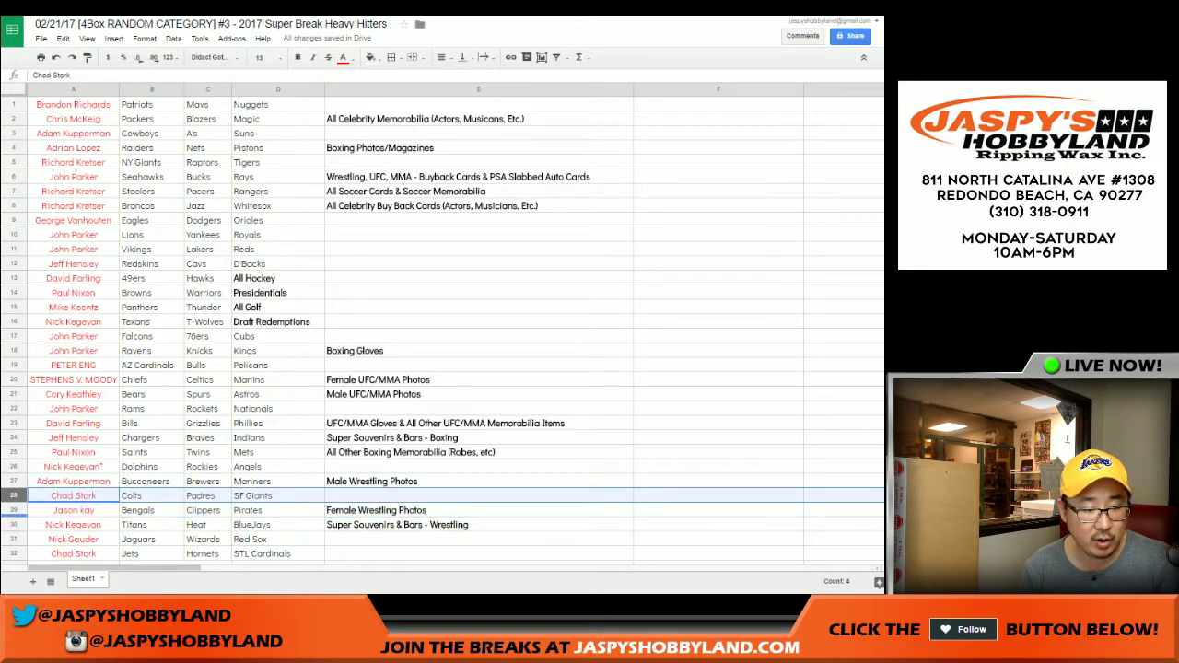
{"action": "left_click", "coordinate": [13, 524]}
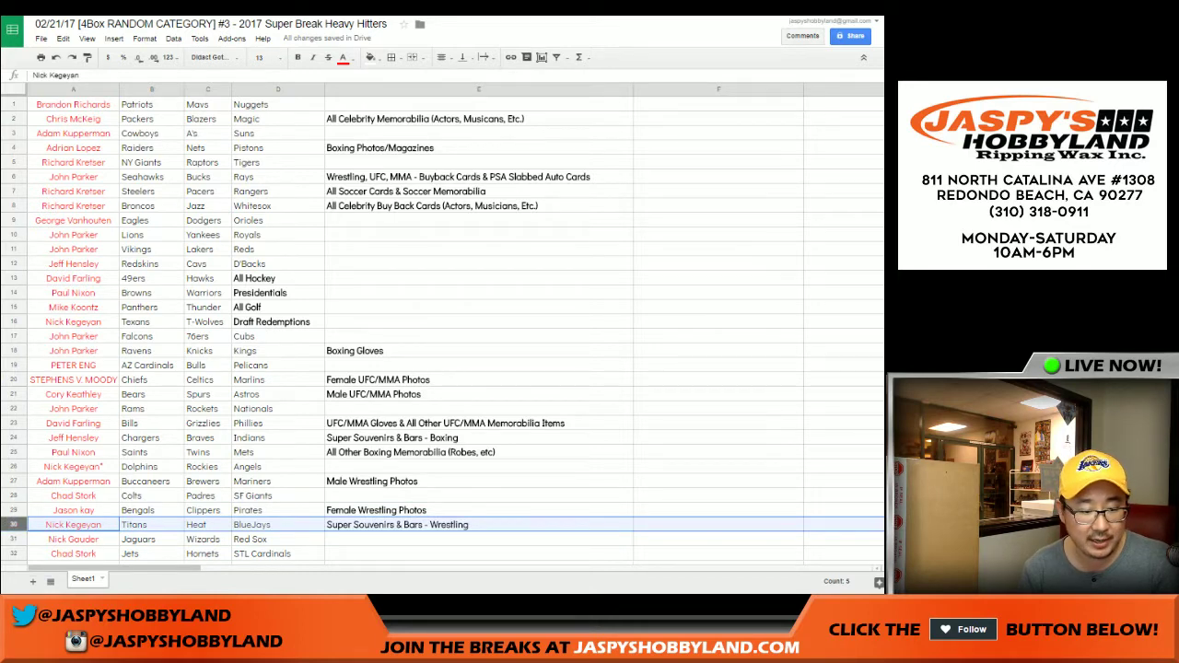
{"action": "left_click", "coordinate": [14, 538]}
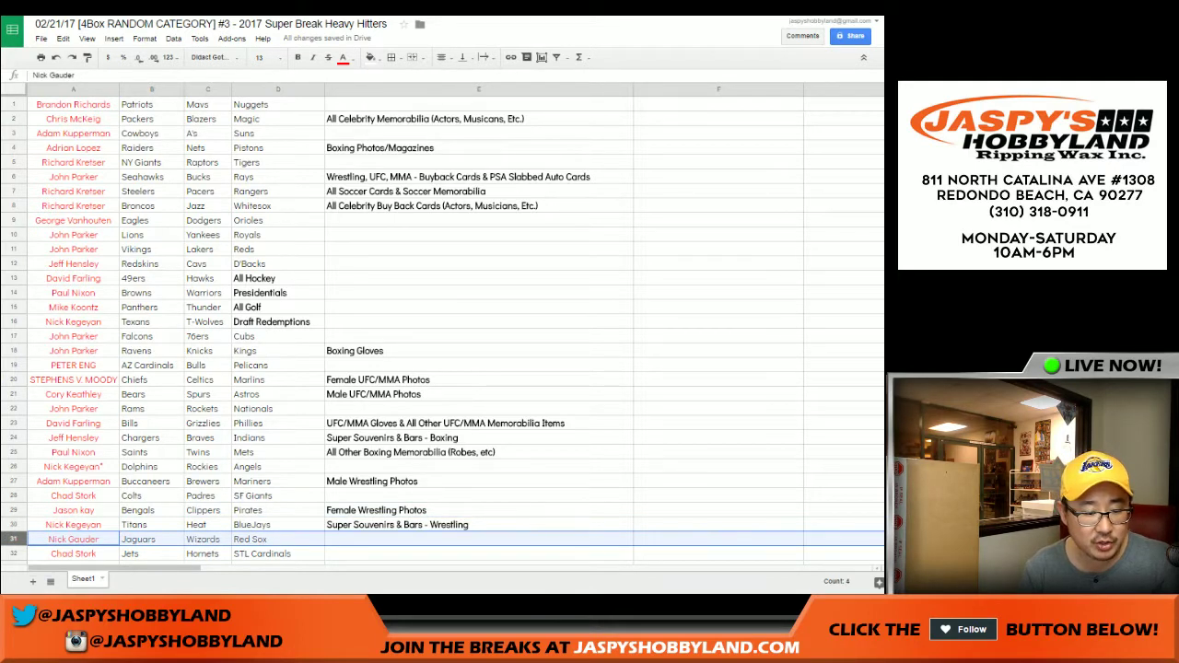
{"action": "left_click", "coordinate": [14, 554]}
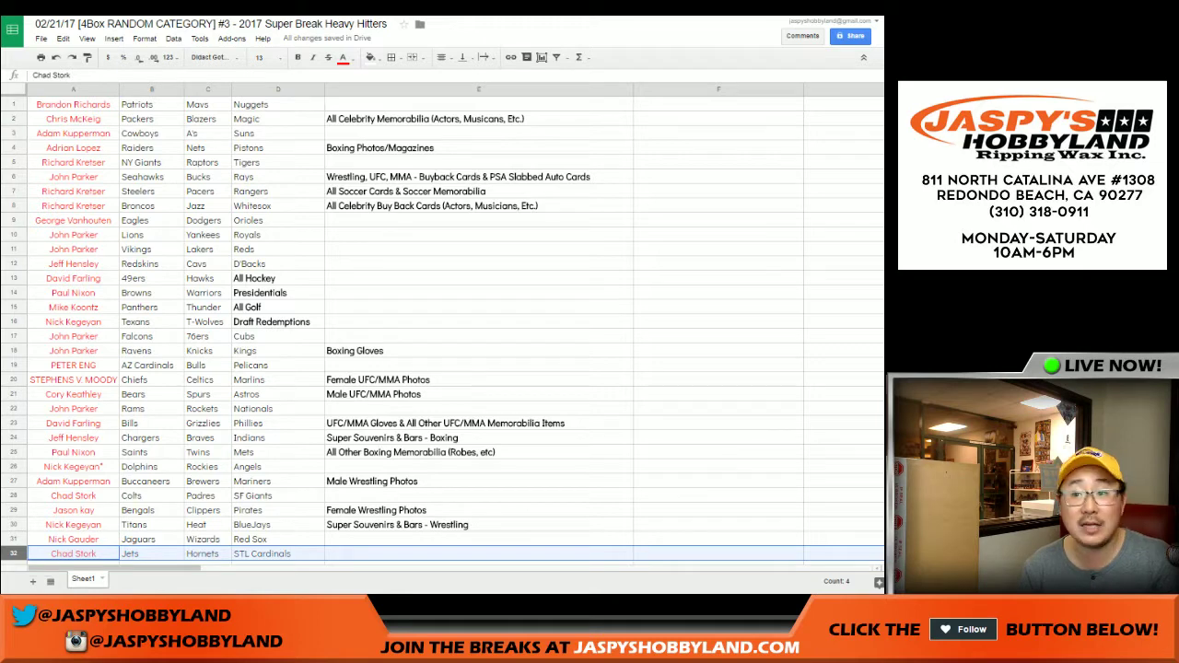
Add black borders to the cells of the assignment table and sort the sheet by column A from A to Z
{"action": "left_click", "coordinate": [718, 104]}
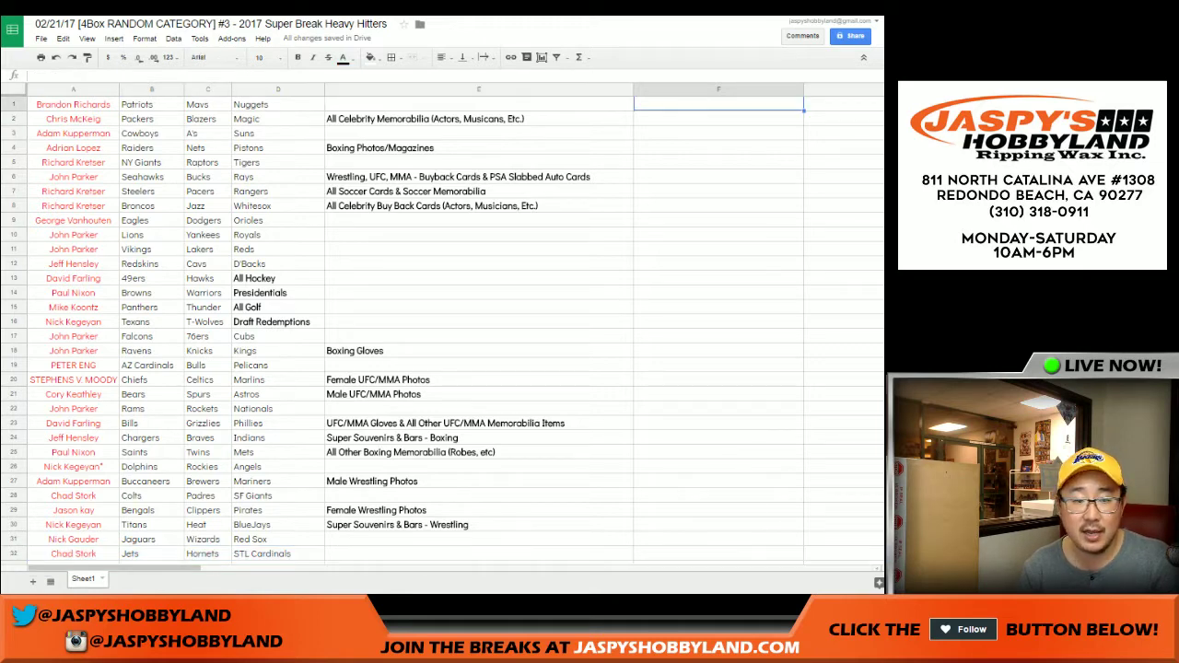
{"action": "scroll", "coordinate": [442, 331], "scroll_direction": "down", "scroll_amount": 1}
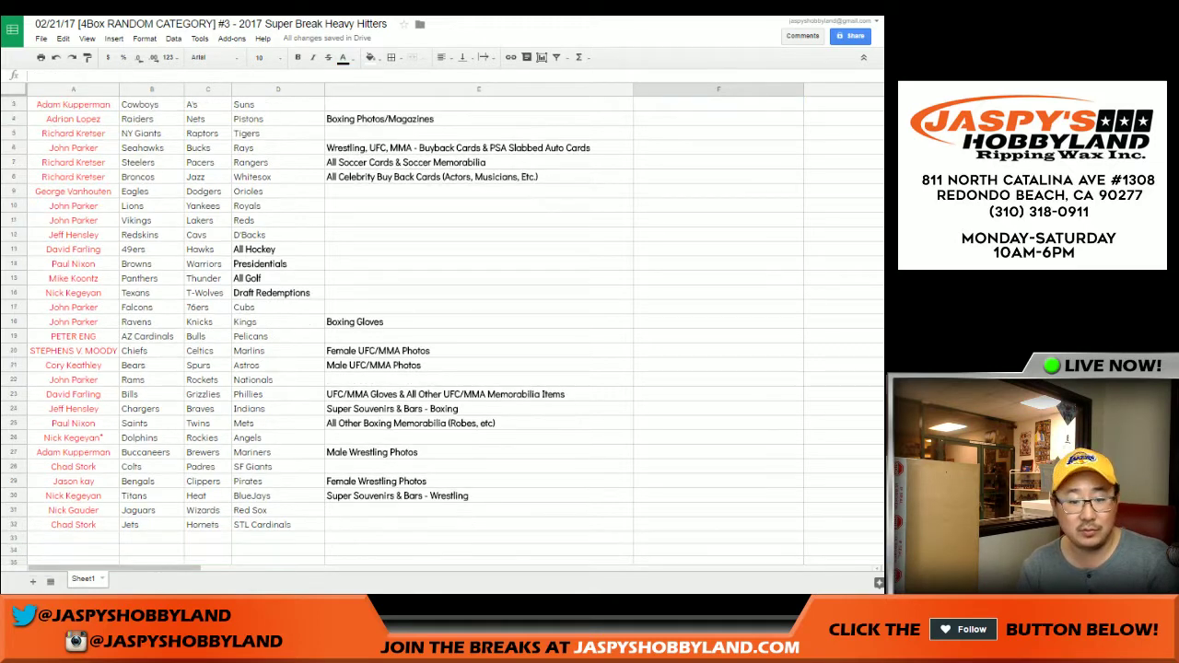
{"action": "scroll", "coordinate": [442, 330], "scroll_direction": "up", "scroll_amount": 1}
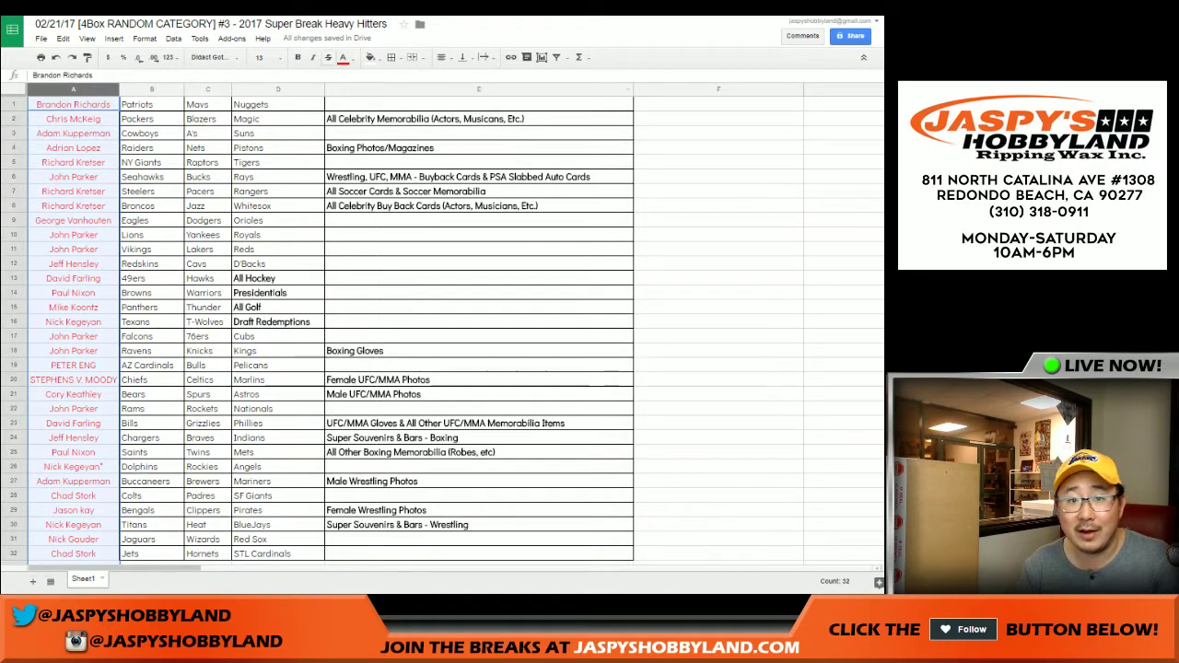
{"action": "left_click", "coordinate": [173, 38]}
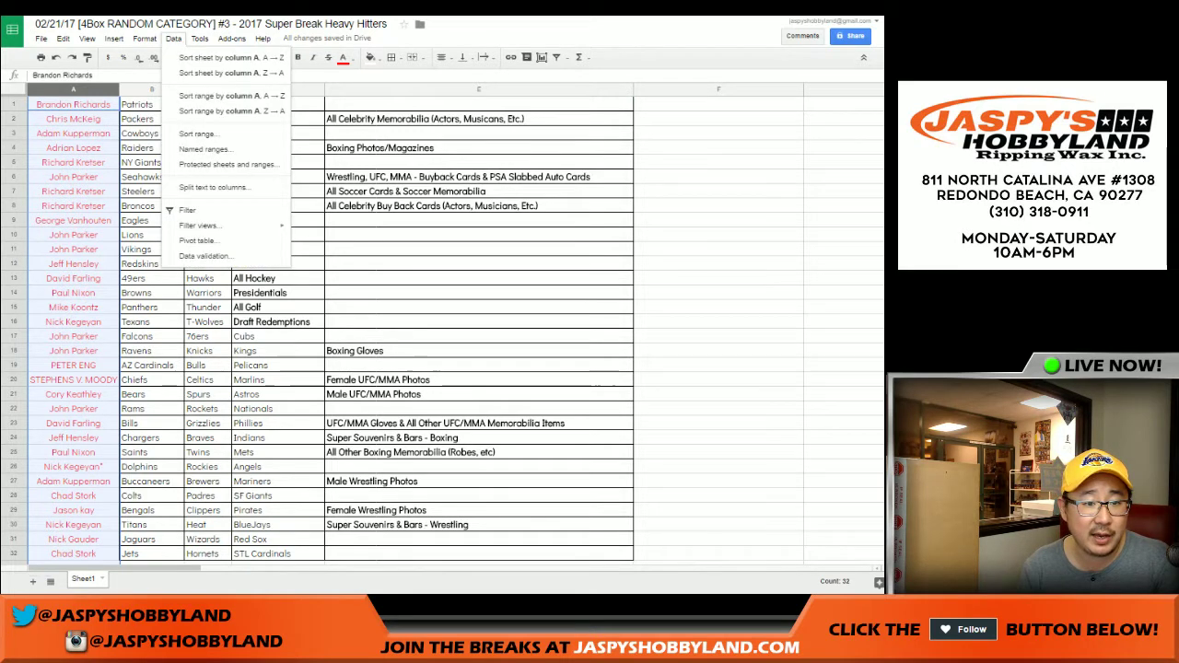
{"action": "left_click", "coordinate": [230, 57]}
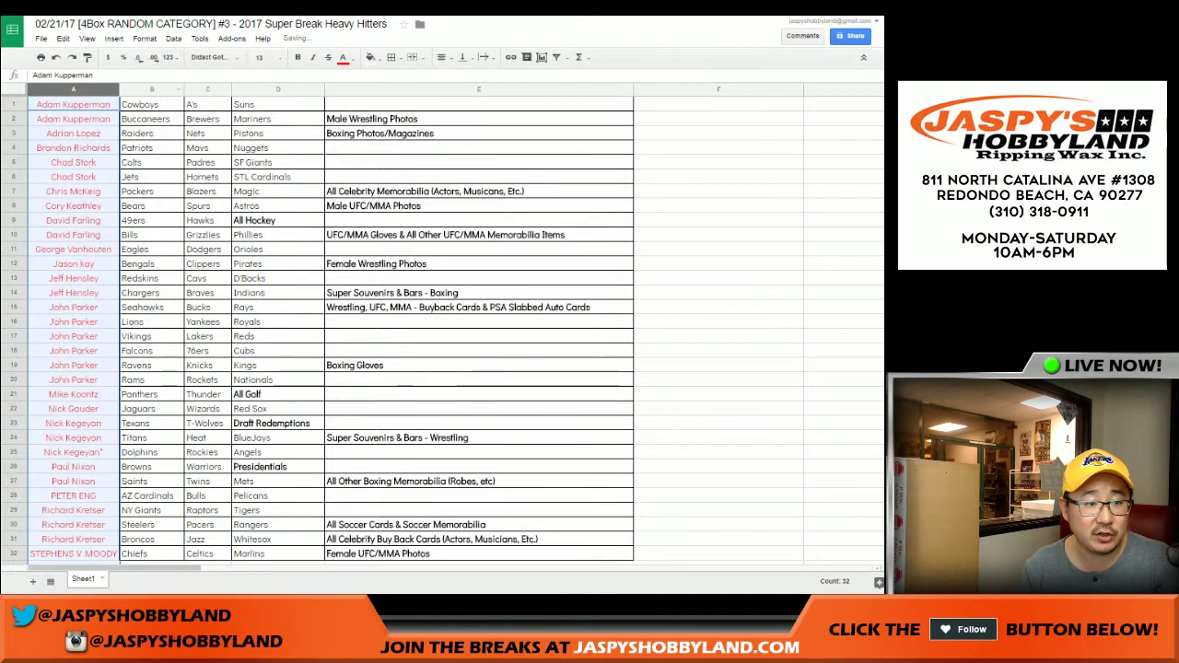
Select the whole sheet and fit the widths of the assignment table's columns to their contents
{"action": "key", "text": "ctrl+a"}
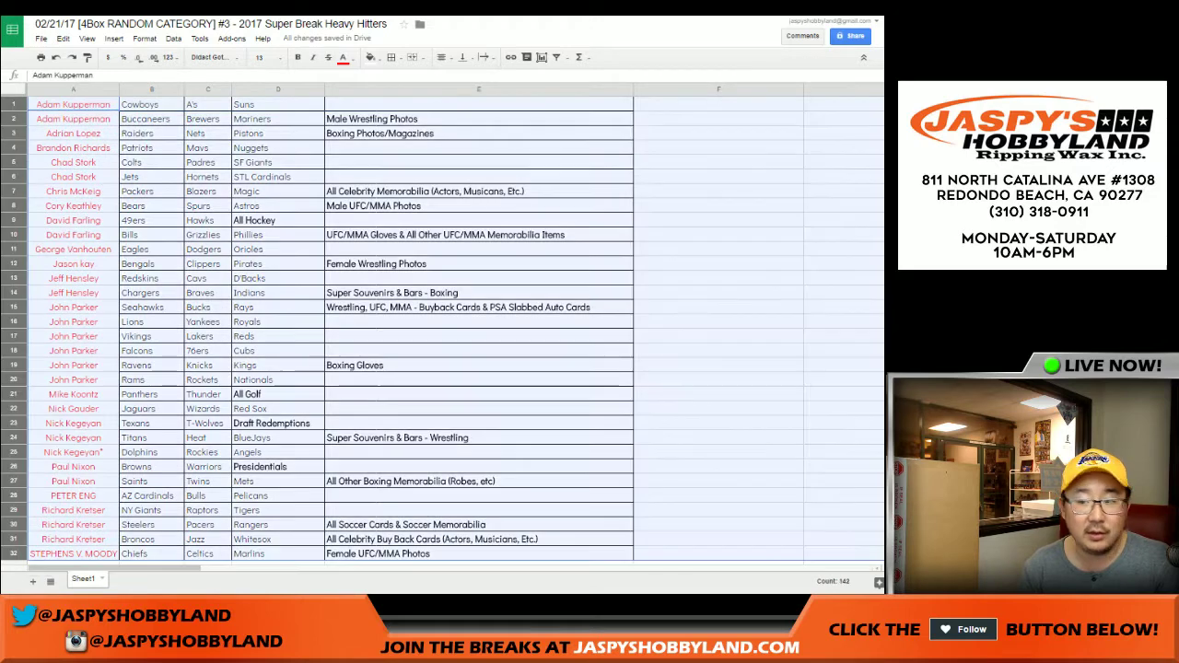
{"action": "scroll", "coordinate": [442, 331], "scroll_direction": "down", "scroll_amount": 4}
{"action": "scroll", "coordinate": [442, 332], "scroll_direction": "up", "scroll_amount": 4}
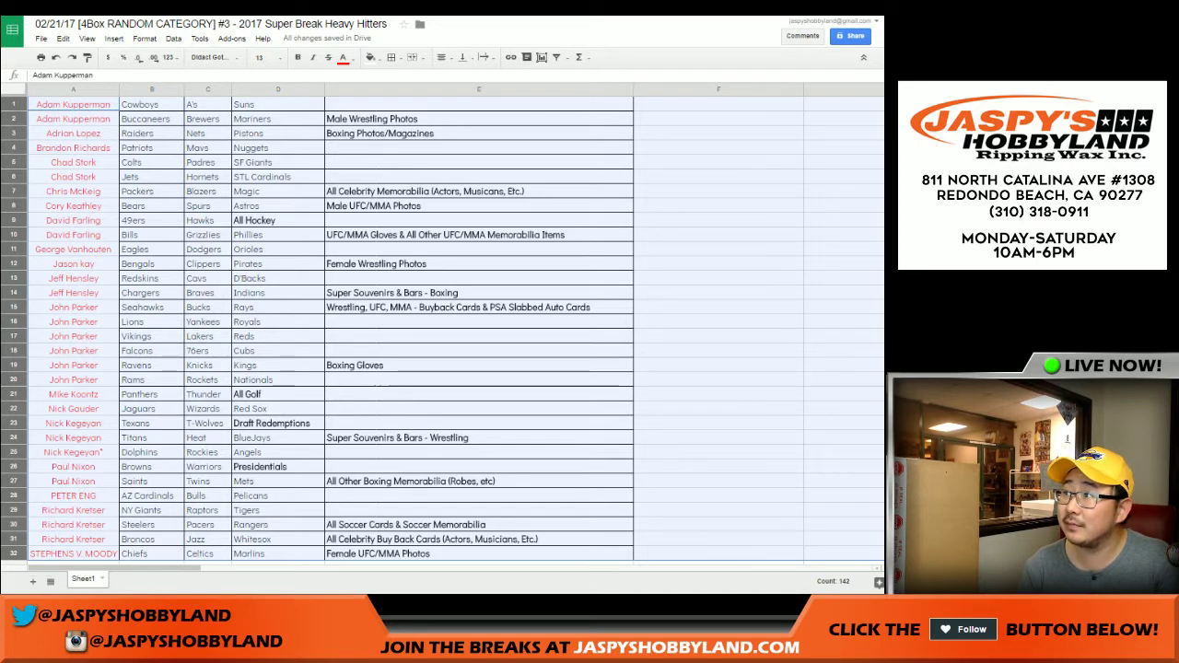
{"action": "double_click", "coordinate": [184, 89]}
{"action": "left_click", "coordinate": [196, 554]}
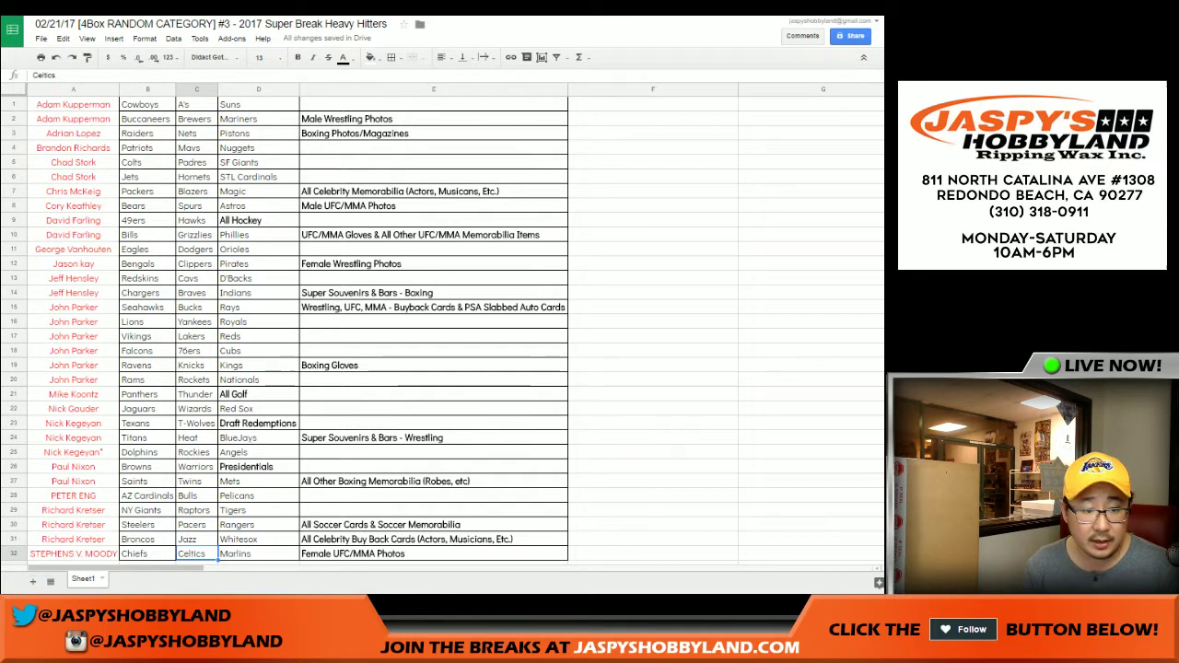
{"action": "left_click", "coordinate": [147, 481]}
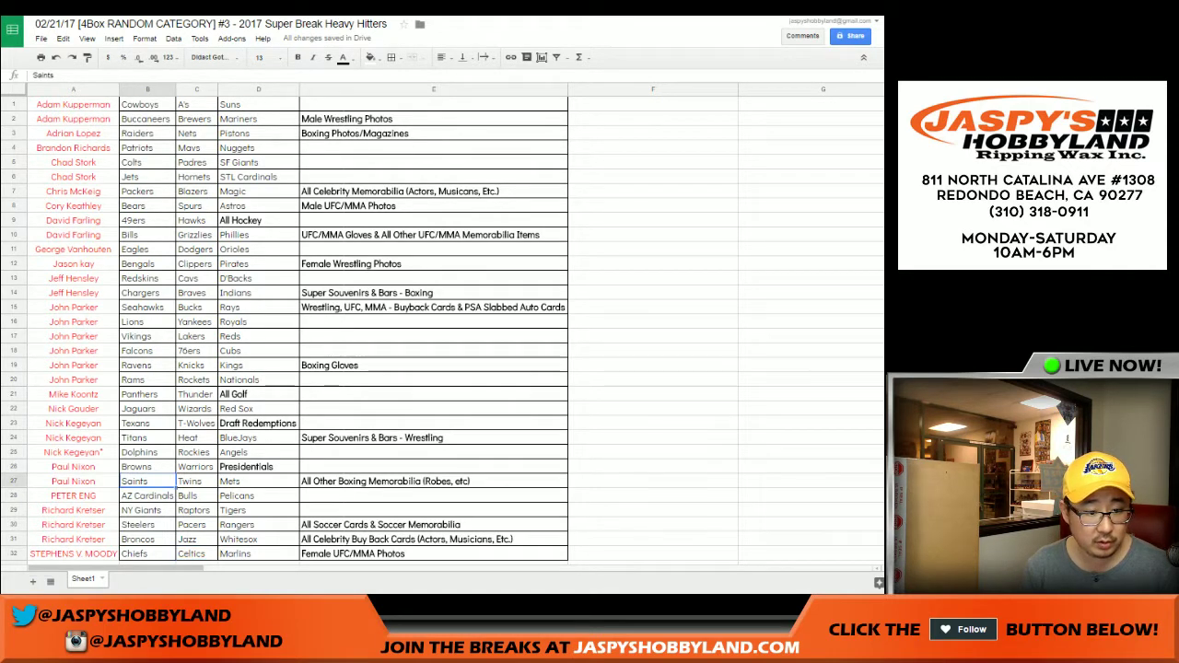
Move Saints from B27 into the empty cell F27 and Celtics from C32 into F32
{"action": "key", "text": "ctrl+c"}
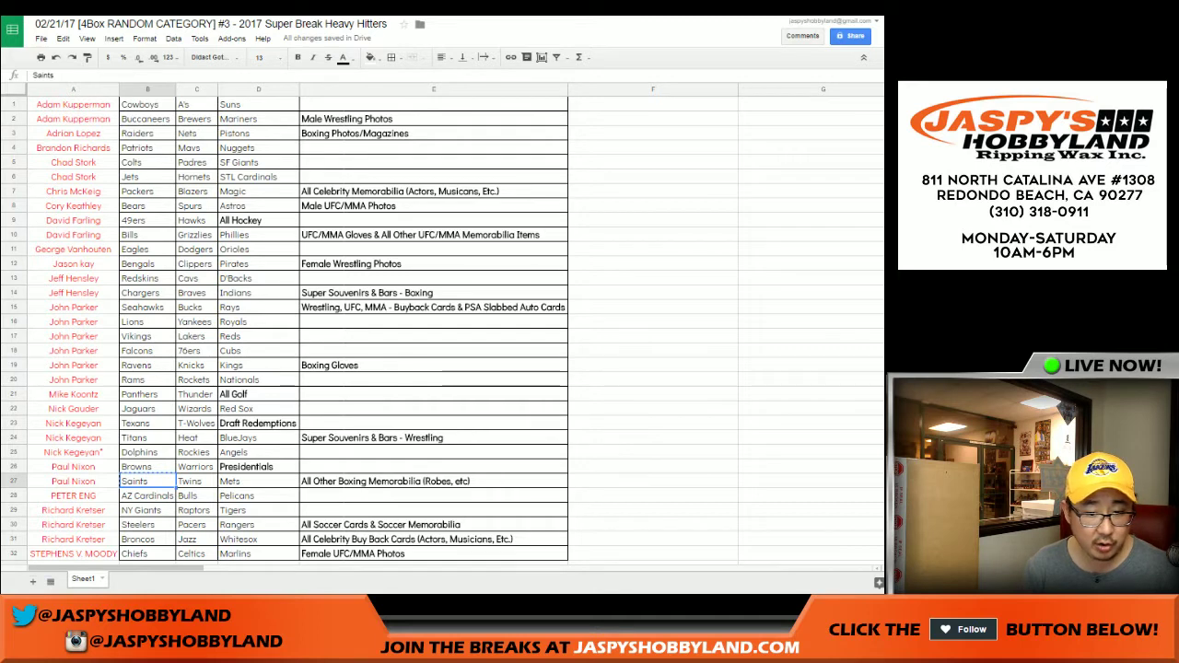
{"action": "left_click", "coordinate": [652, 480]}
{"action": "key", "text": "ctrl+v"}
{"action": "left_click", "coordinate": [197, 553]}
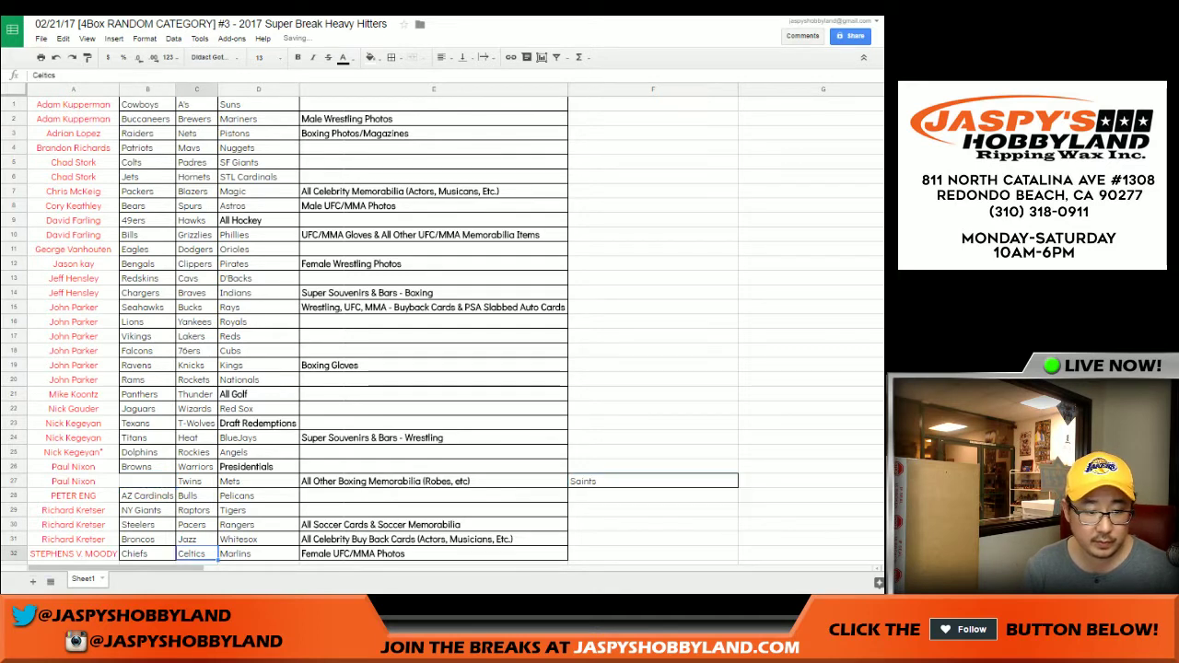
{"action": "left_click", "coordinate": [652, 553]}
{"action": "key", "text": "ctrl+v"}
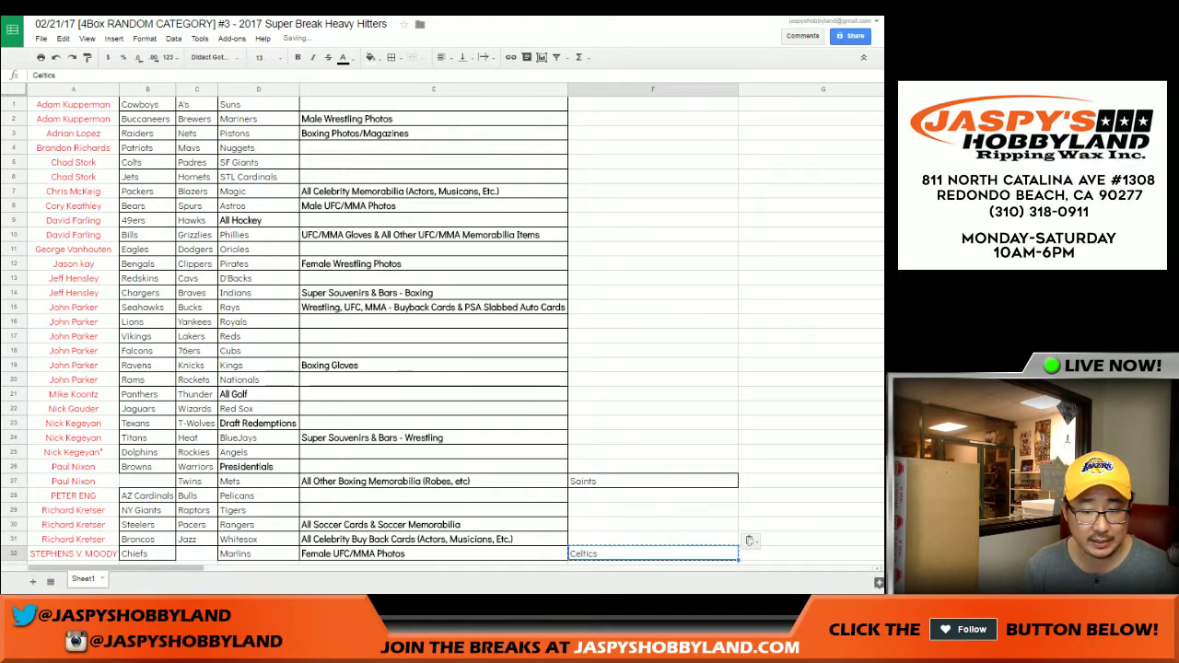
Complete the team swap by moving Celtics from F32 into B27 and Saints from F27 into C32
{"action": "left_click", "coordinate": [148, 480]}
{"action": "key", "text": "ctrl+v"}
{"action": "left_click", "coordinate": [652, 480]}
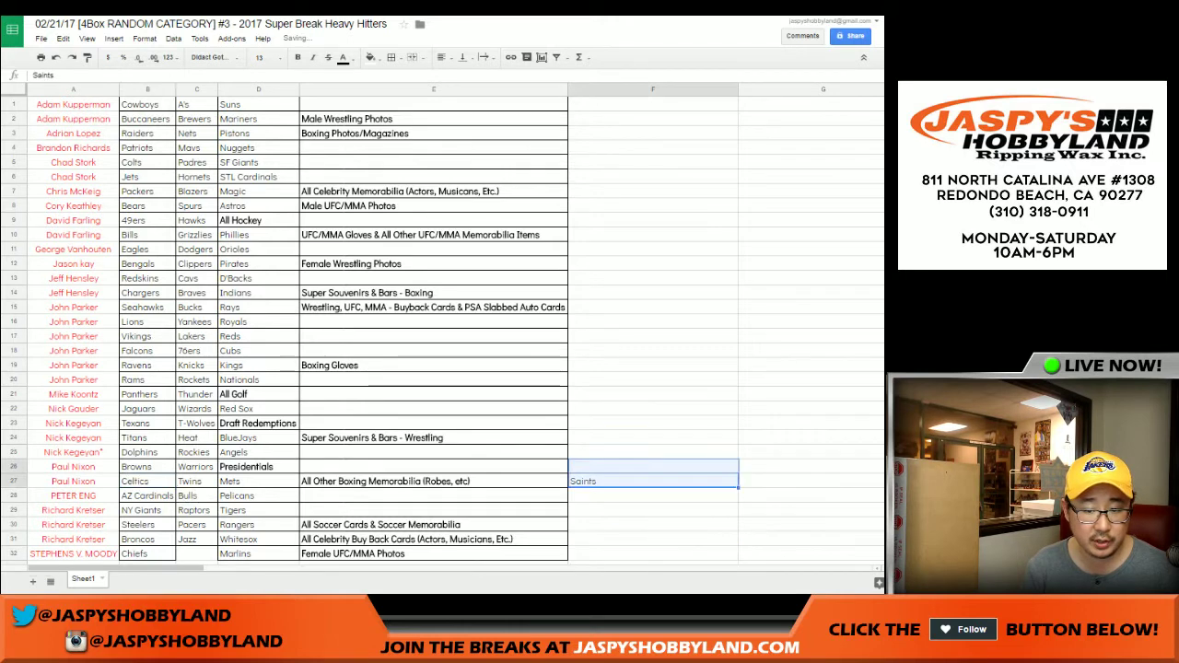
{"action": "key", "text": "ctrl+x"}
{"action": "left_click", "coordinate": [197, 553]}
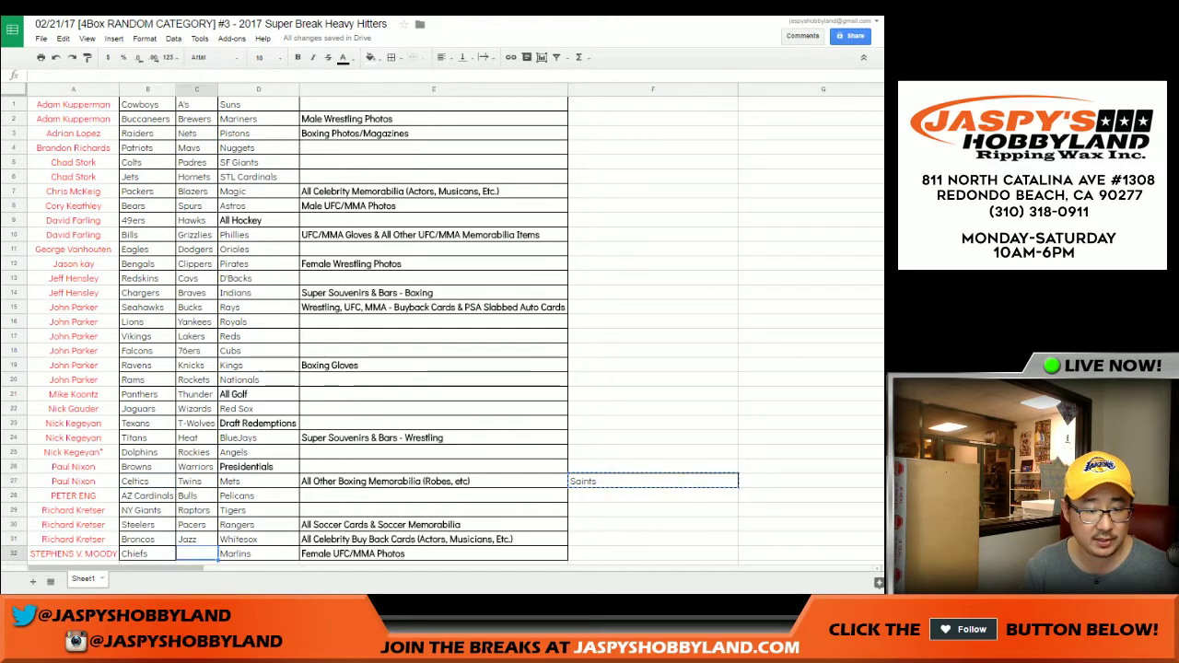
{"action": "key", "text": "ctrl+v"}
{"action": "left_click", "coordinate": [652, 366]}
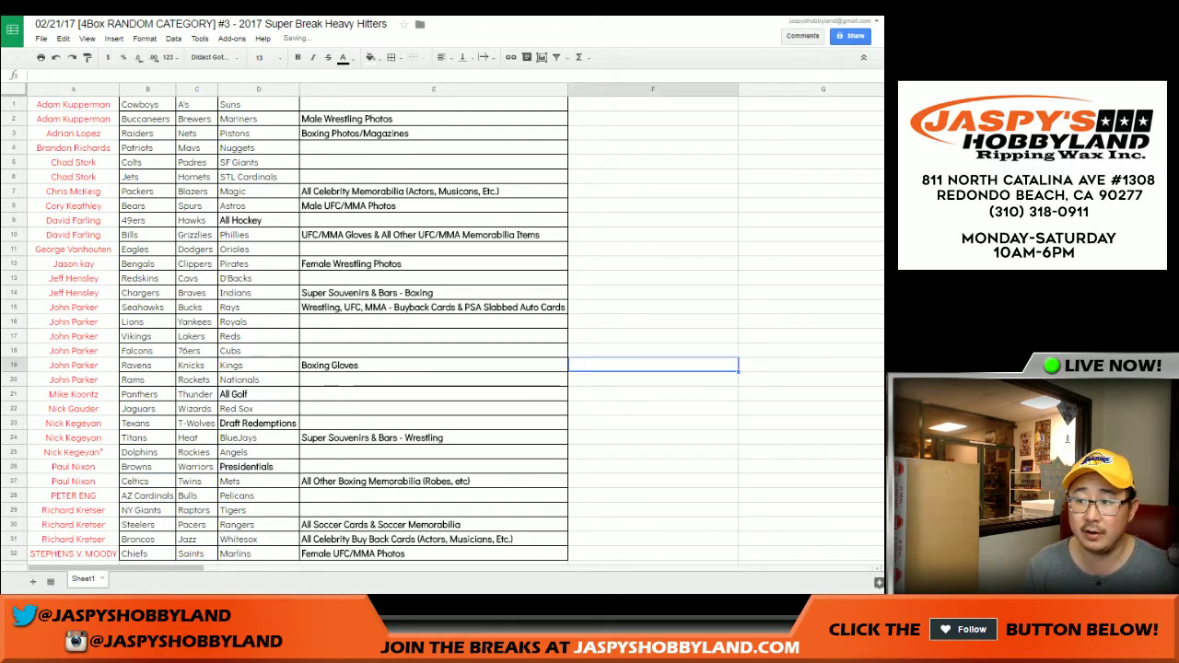